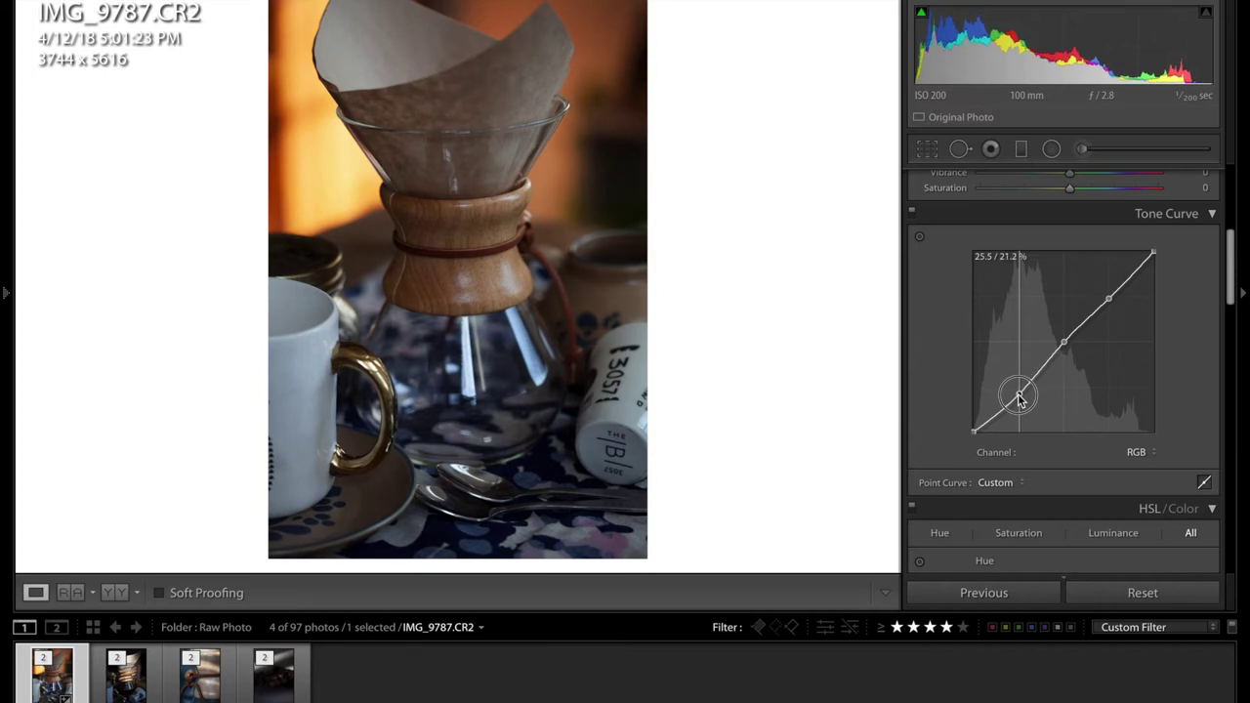
Lift the tone curve's black point to an output of about 3.9 % and compare the photo with the previous curve.
drag(972, 433, 973, 431)
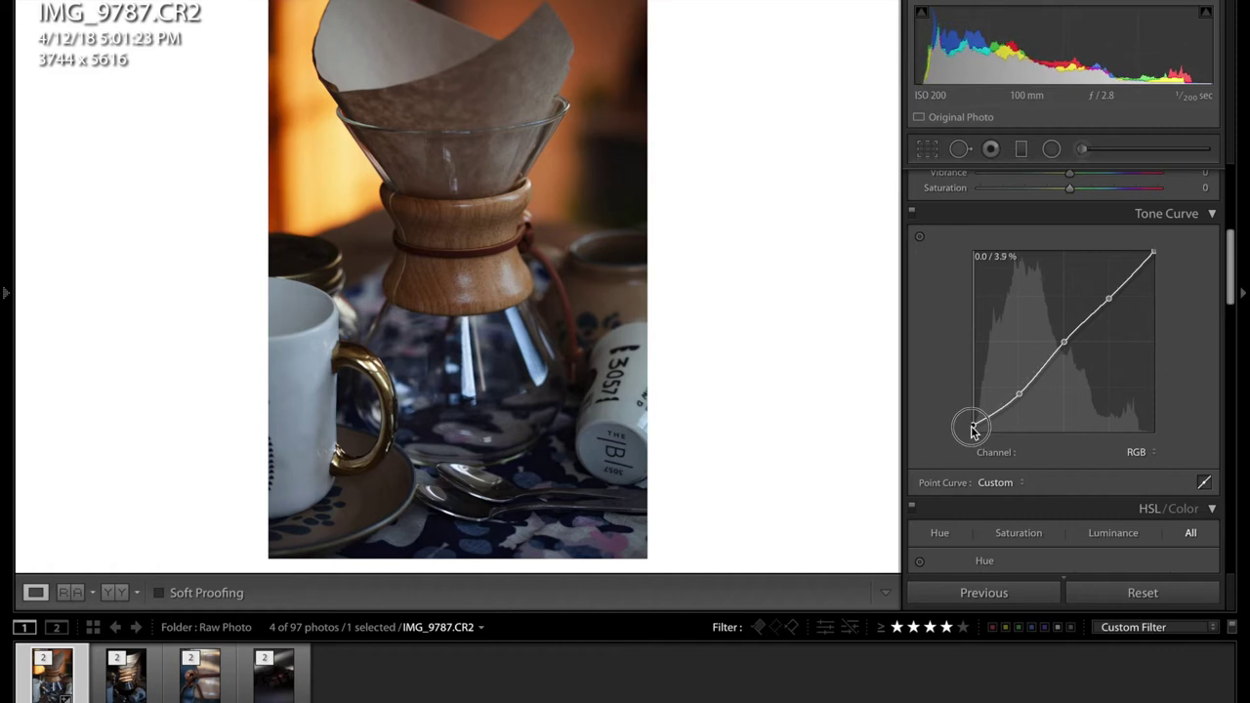
drag(973, 430, 973, 429)
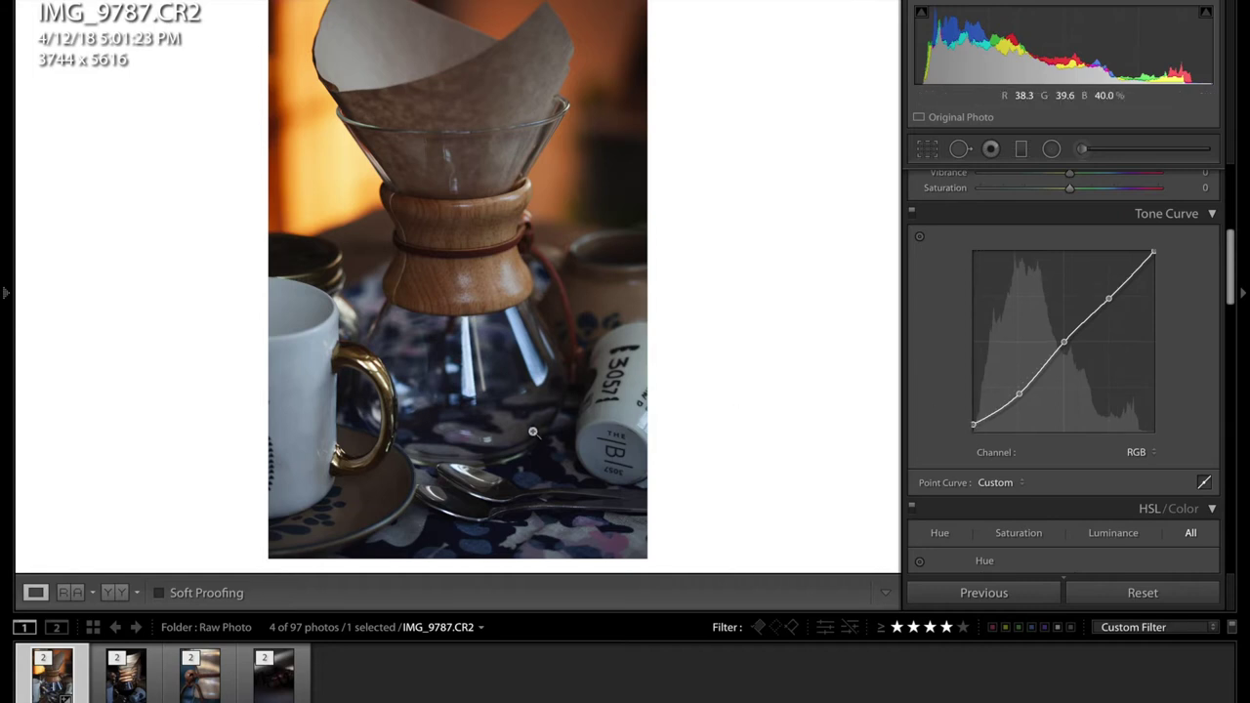
key(ctrl+z)
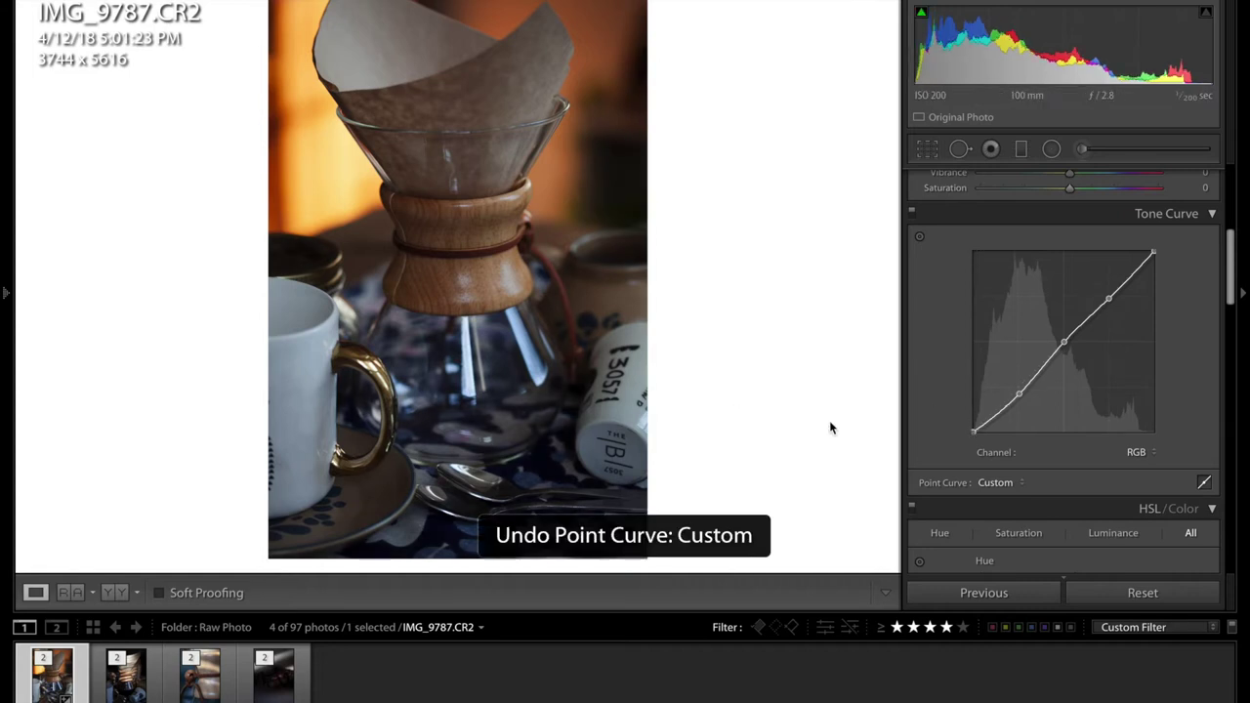
key(ctrl+y)
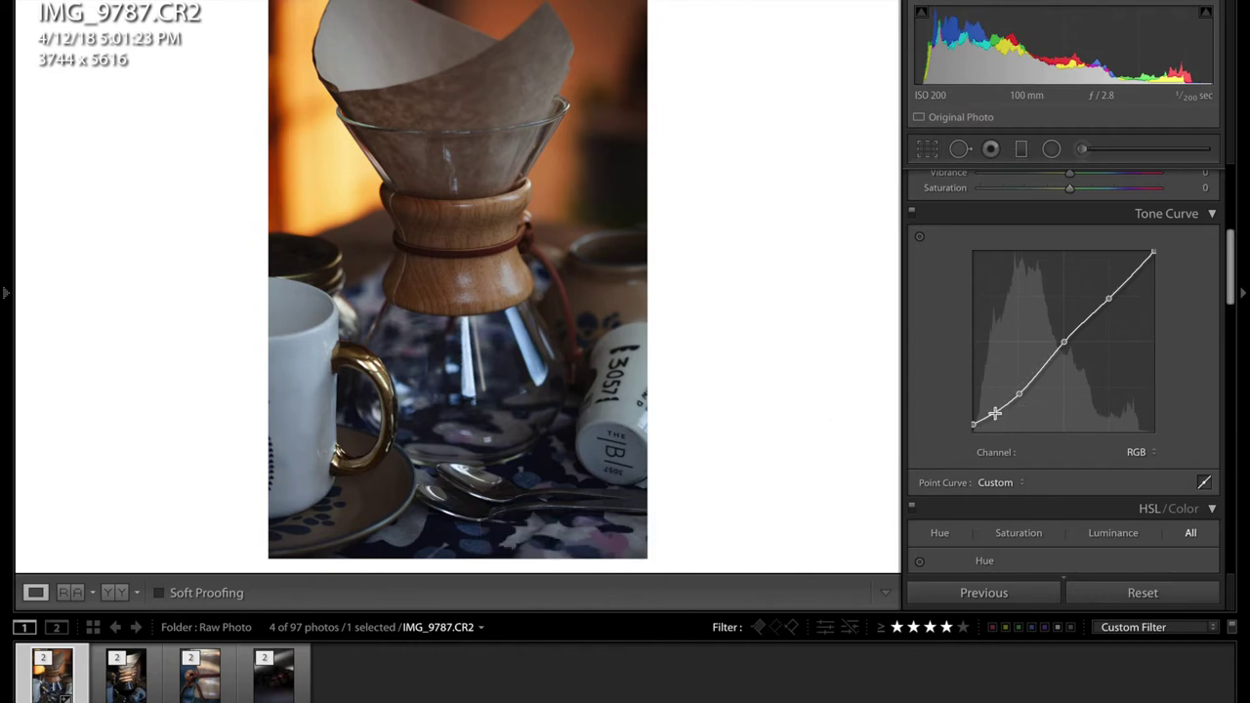
Nudge the tone curve's midpoint to about 49.0 / 50.2 % and delete the highlight point above it.
click(1063, 343)
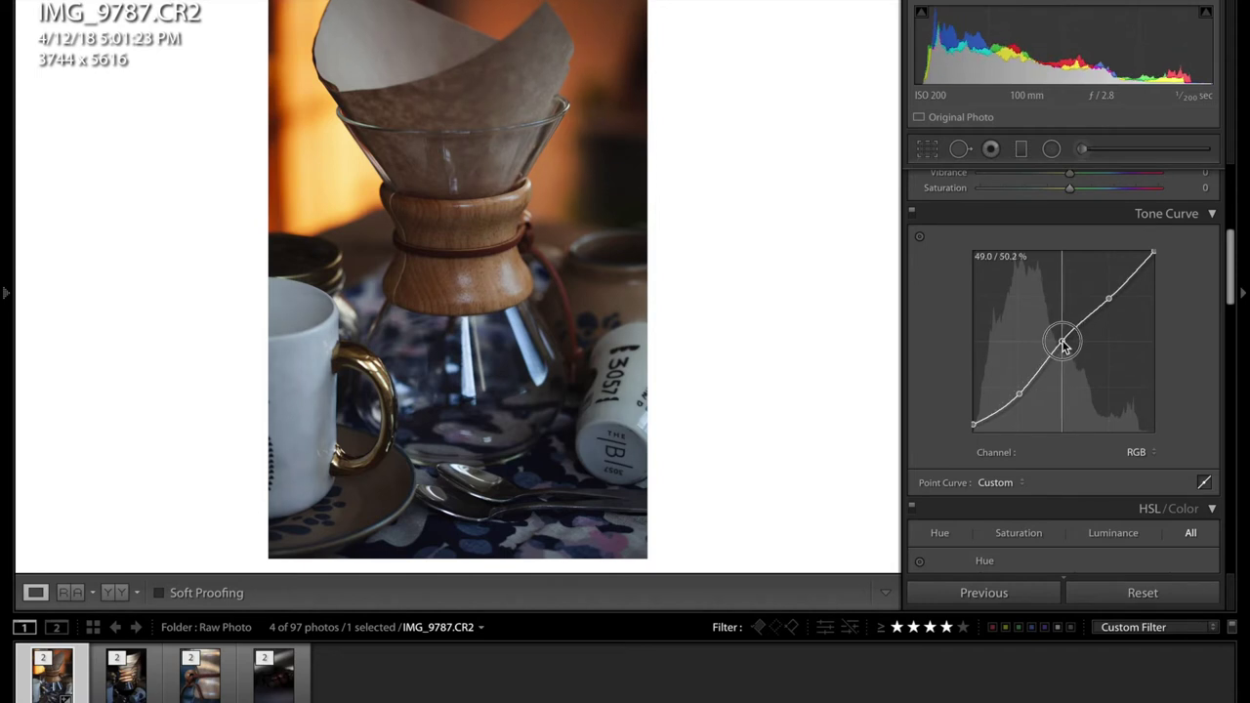
drag(1064, 348, 1063, 341)
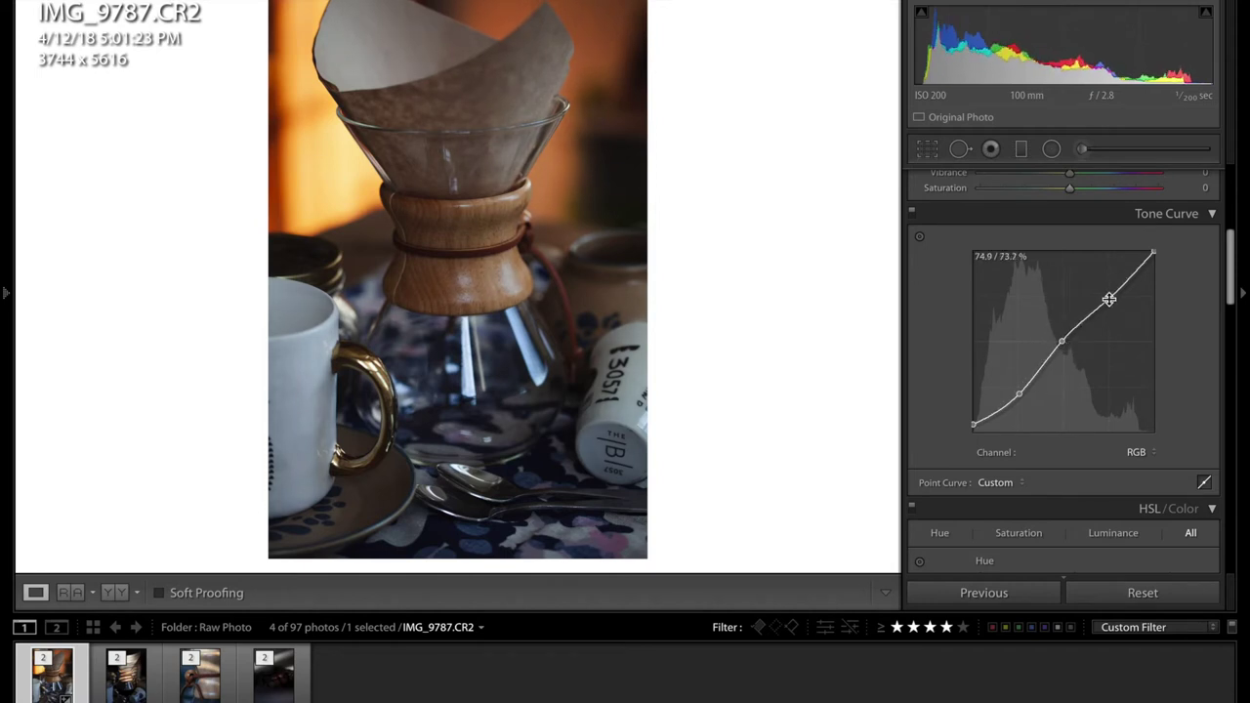
right_click(1111, 300)
click(1123, 307)
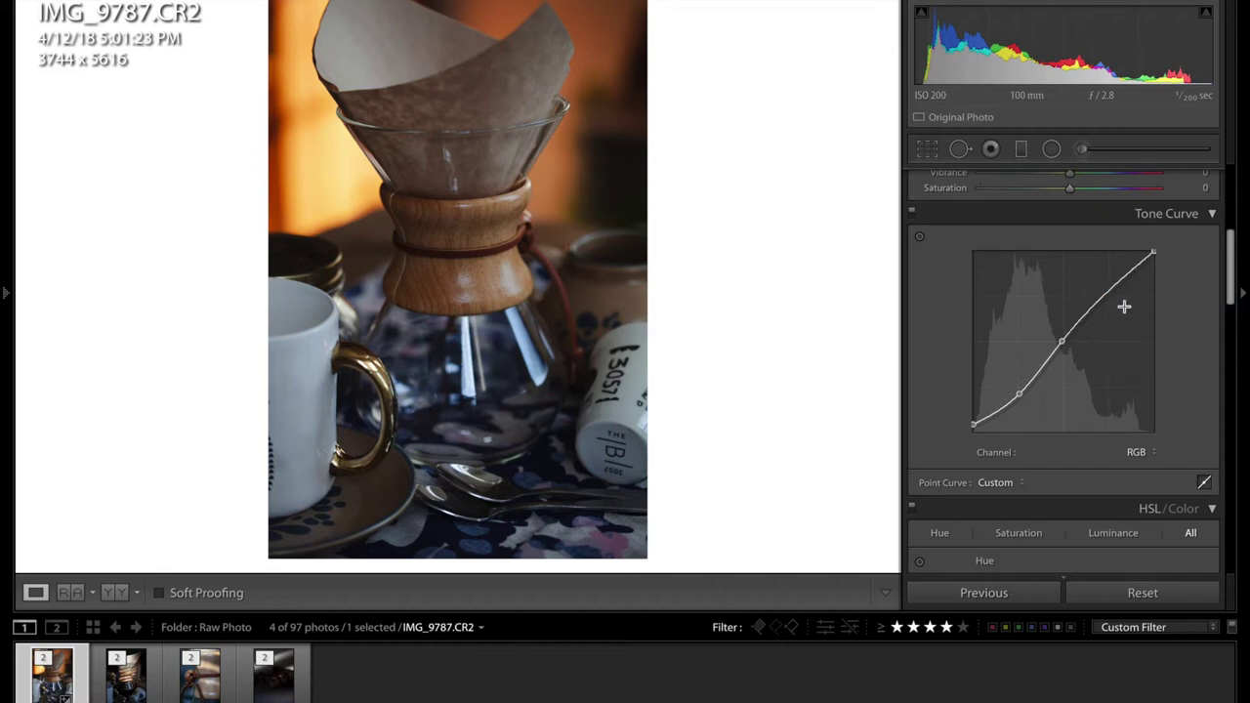
Add a deep-shadow point to the tone curve at about 13.3 / 11.4 %.
click(996, 412)
drag(996, 414, 997, 416)
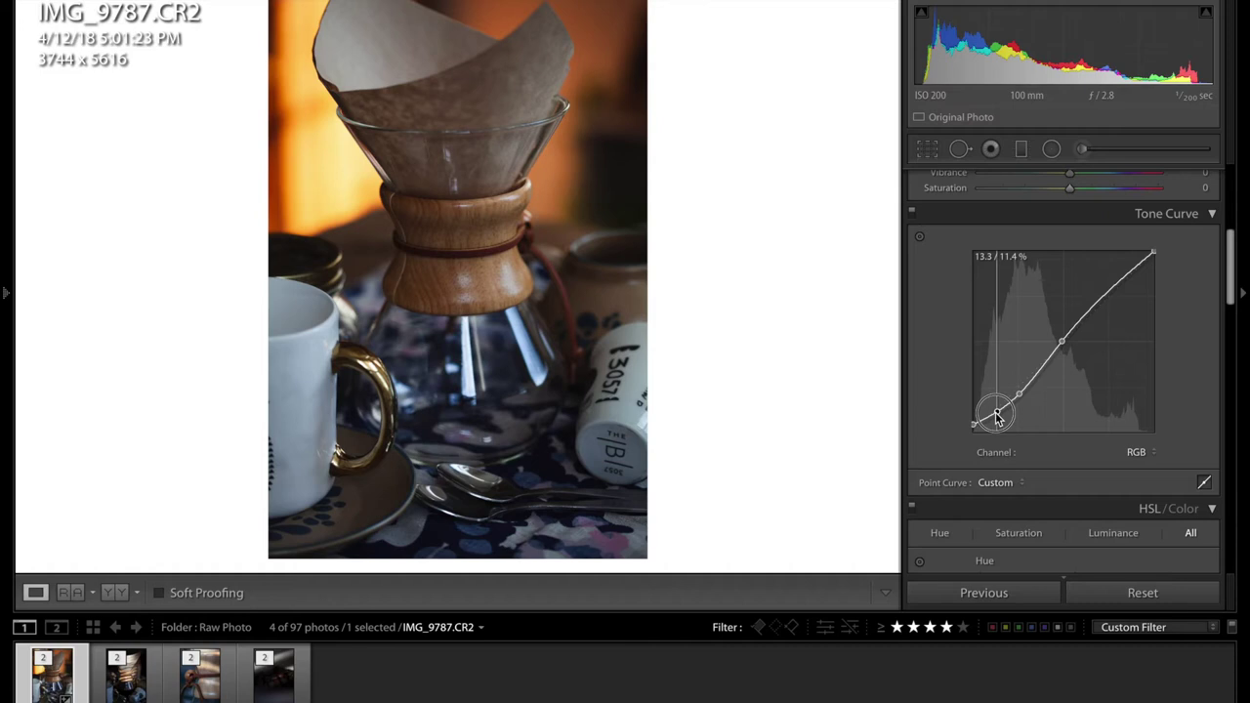
key(ctrl+z)
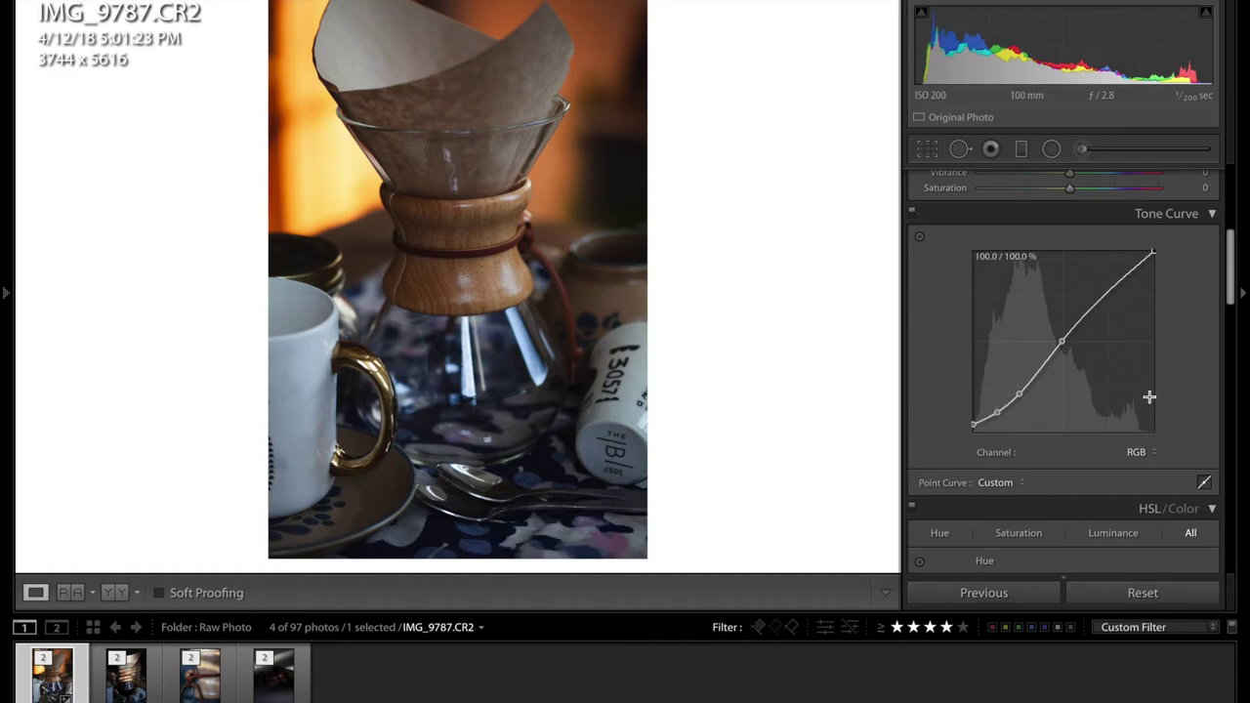
Cool the white balance by setting the temperature to 4,057 and the tint to −2.
scroll(1124, 454, up, 5)
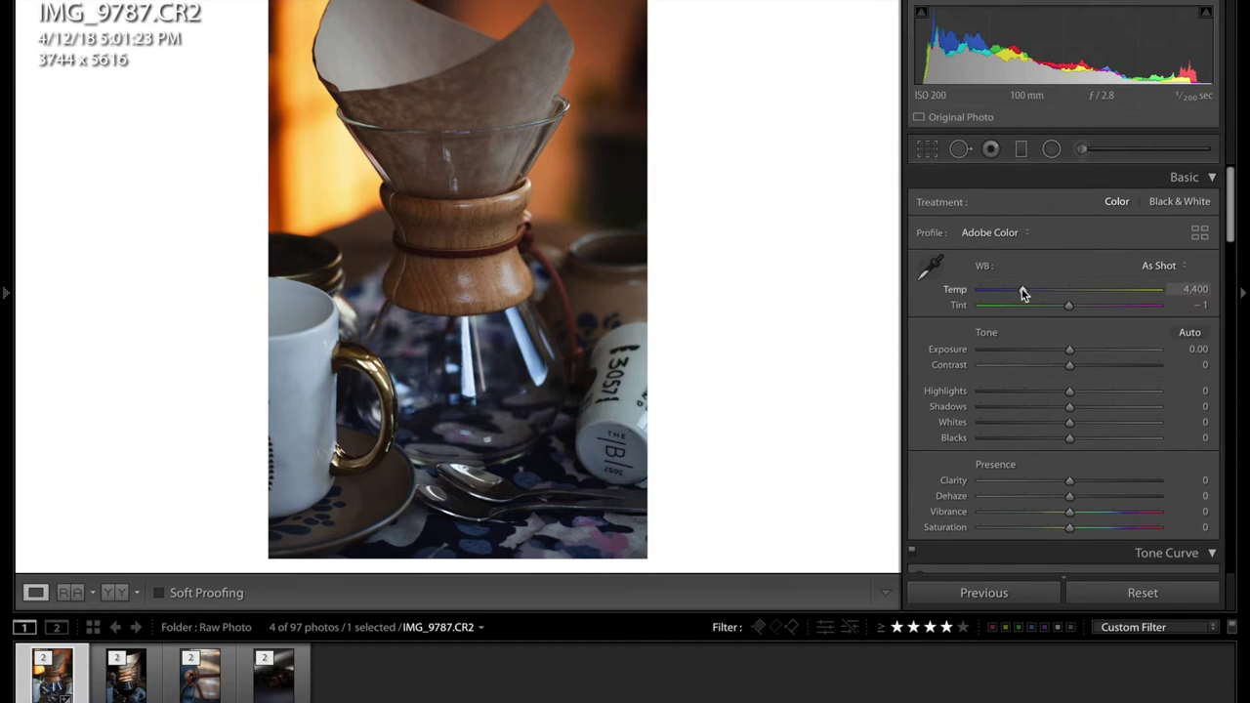
drag(1021, 291, 1017, 291)
click(1068, 306)
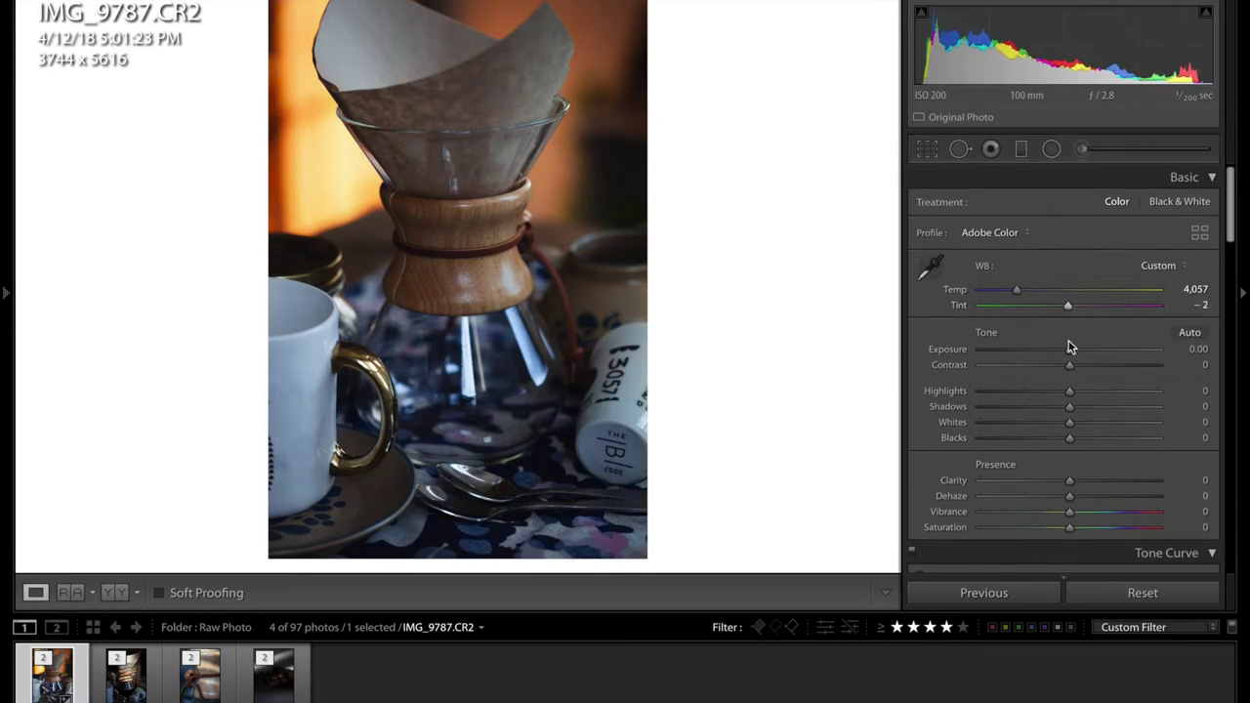
Set Exposure to +0.25, Contrast +20, Highlights −12, Shadows +30, Whites +17 and Blacks −7.
drag(1069, 350, 1061, 439)
scroll(1062, 388, down, 1)
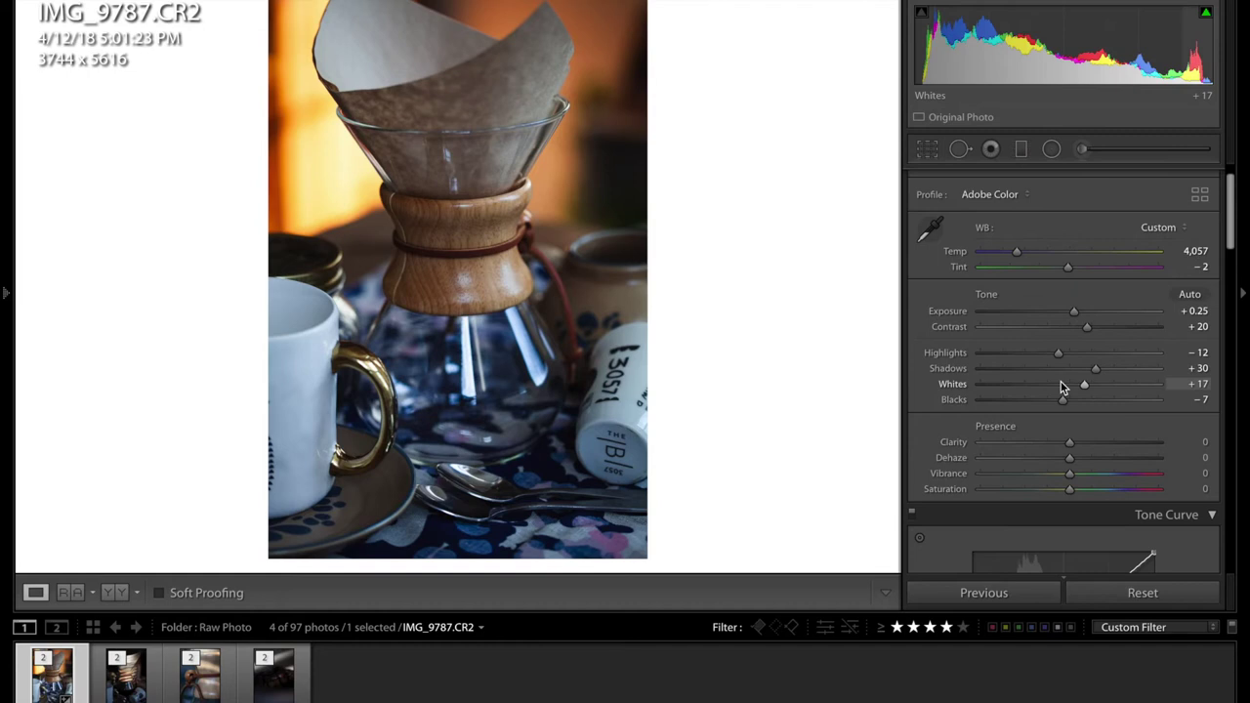
Try a strong Clarity boost, and settle on a Clarity of −7 for a slightly softer look.
scroll(1063, 381, down, 2)
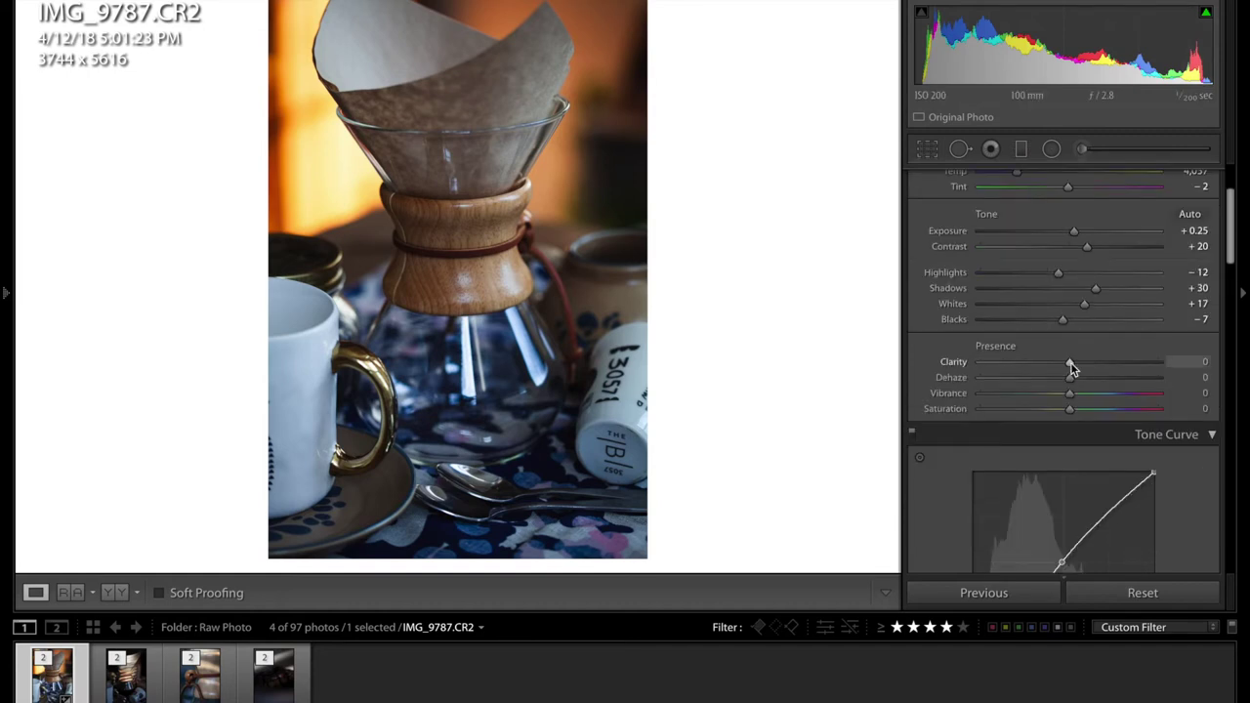
drag(1071, 367, 1101, 368)
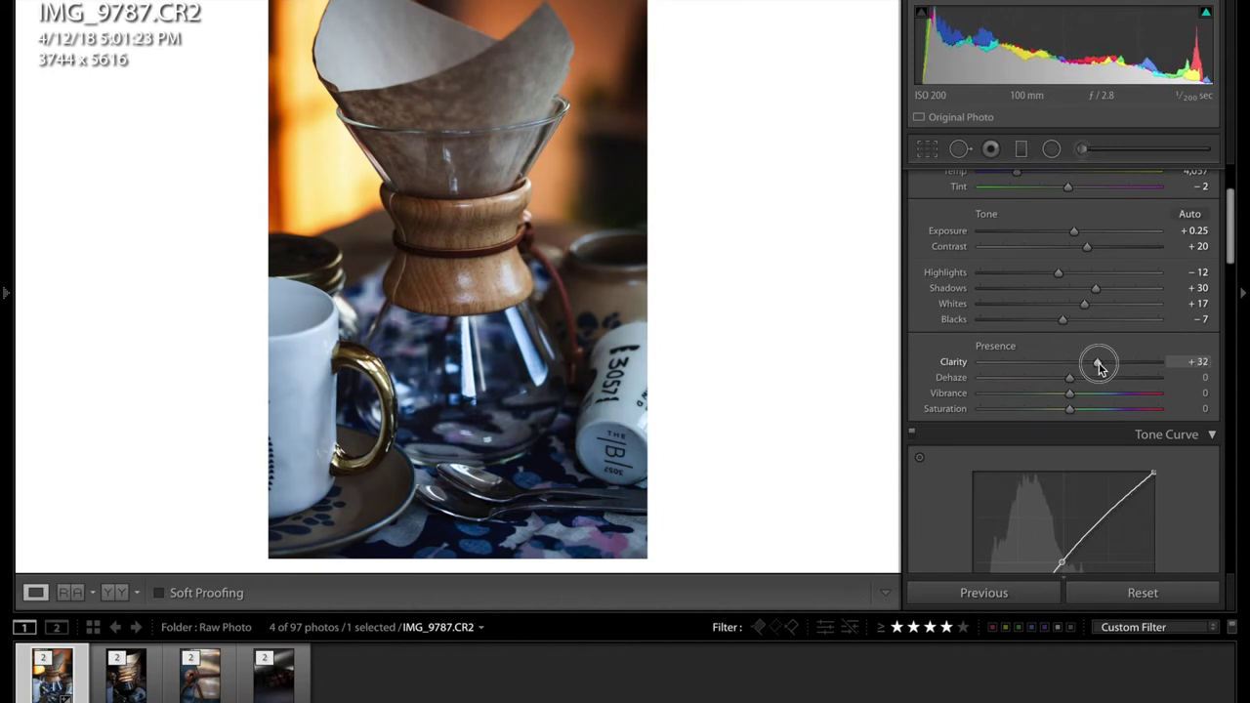
drag(1100, 368, 1068, 366)
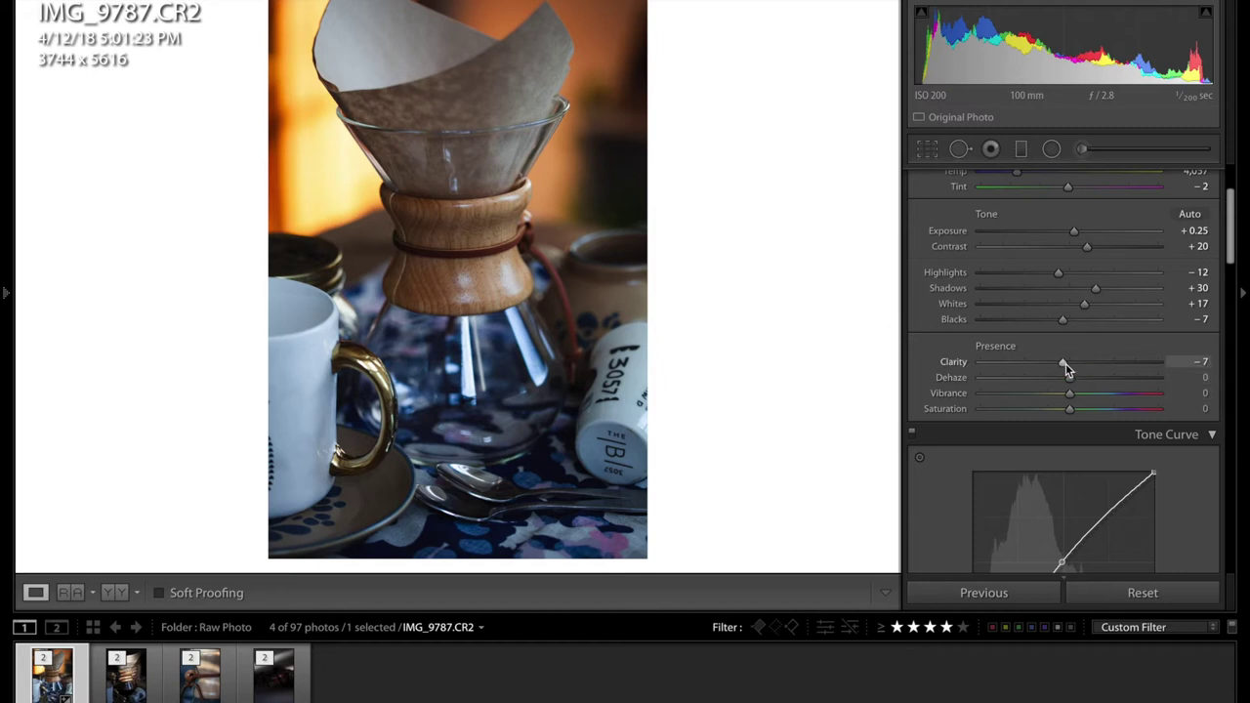
Shift the HSL hues to Red +13, Orange −6, Yellow −4, Aqua +10 and Blue −9.
scroll(1060, 360, down, 2)
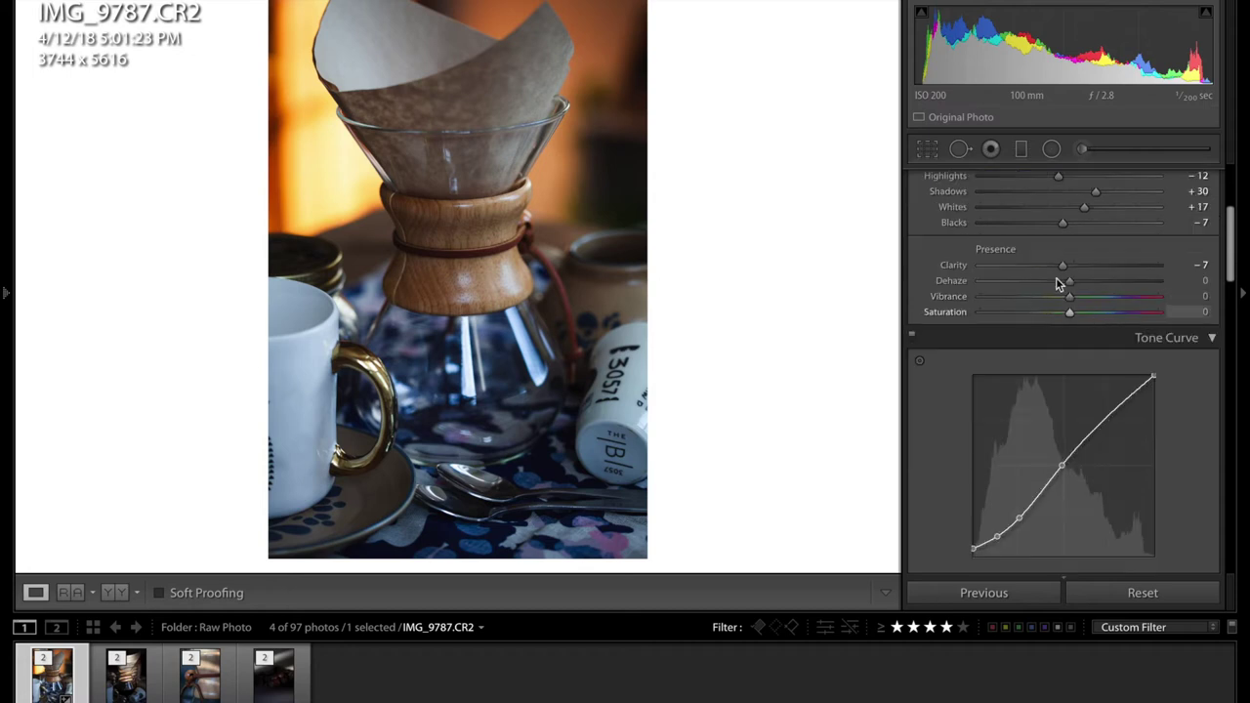
scroll(960, 291, down, 5)
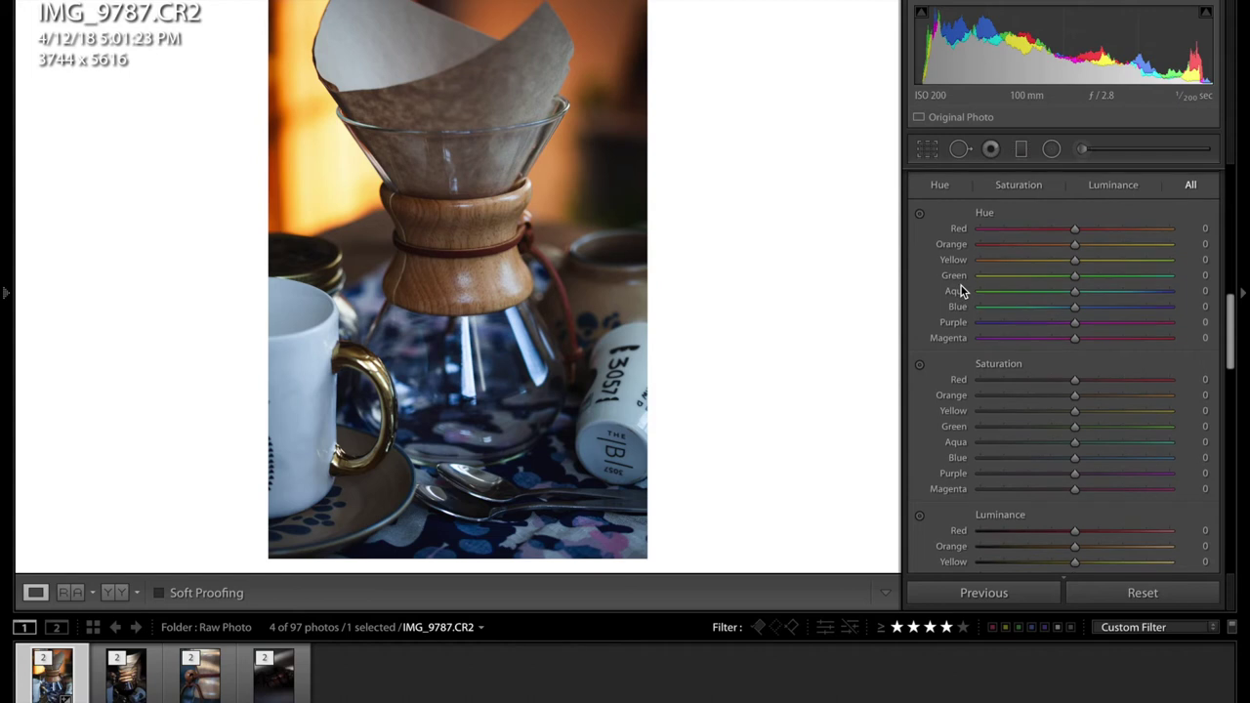
mouse_move(1074, 232)
mouse_down()
mouse_move(1090, 235)
mouse_move(1069, 249)
mouse_up()
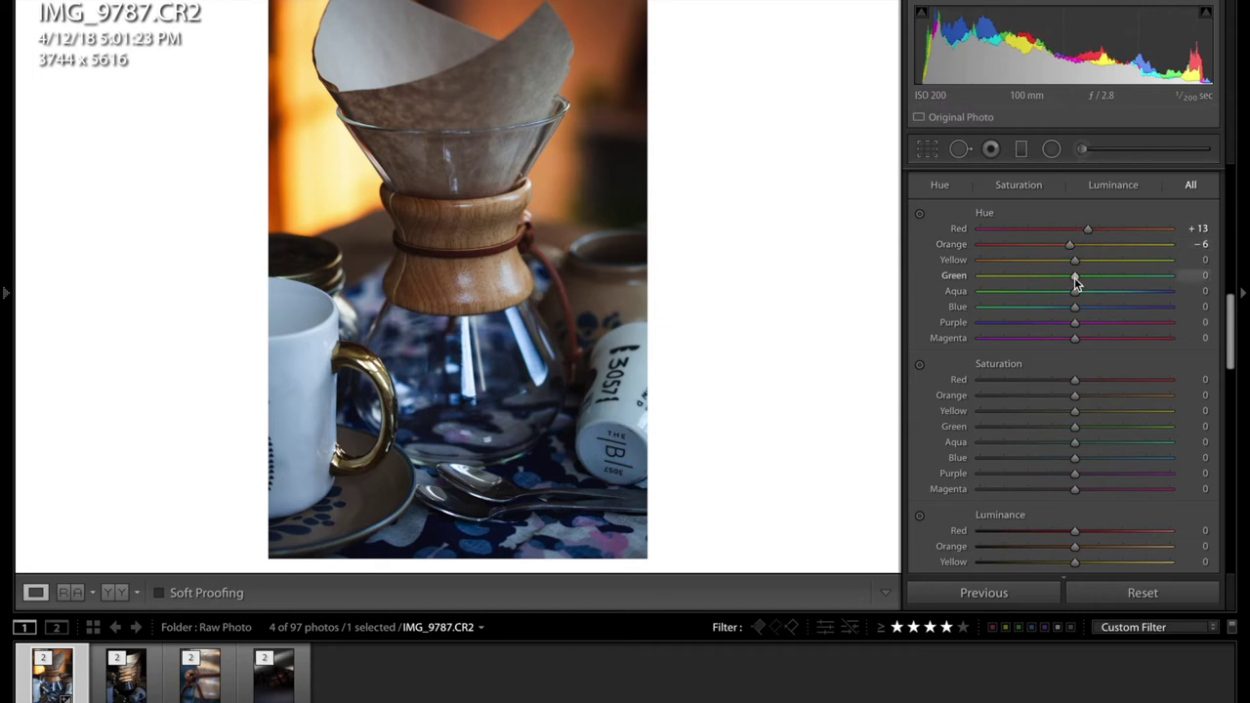
drag(1074, 260, 1071, 262)
mouse_move(1075, 291)
mouse_down()
mouse_move(1086, 293)
mouse_move(1069, 315)
mouse_up()
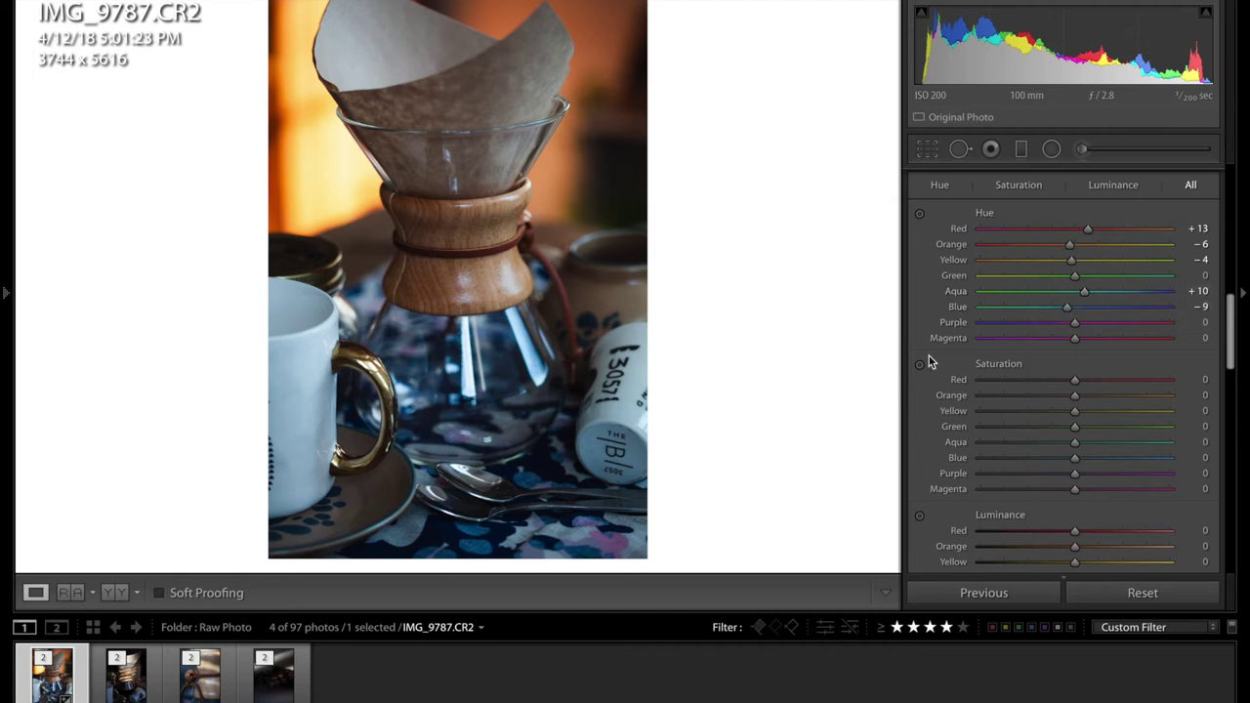
Compare the photo with and without the hue adjustments by repeatedly resetting and restoring them.
key(ctrl+z)
key(ctrl+shift+z)
key(ctrl+z)
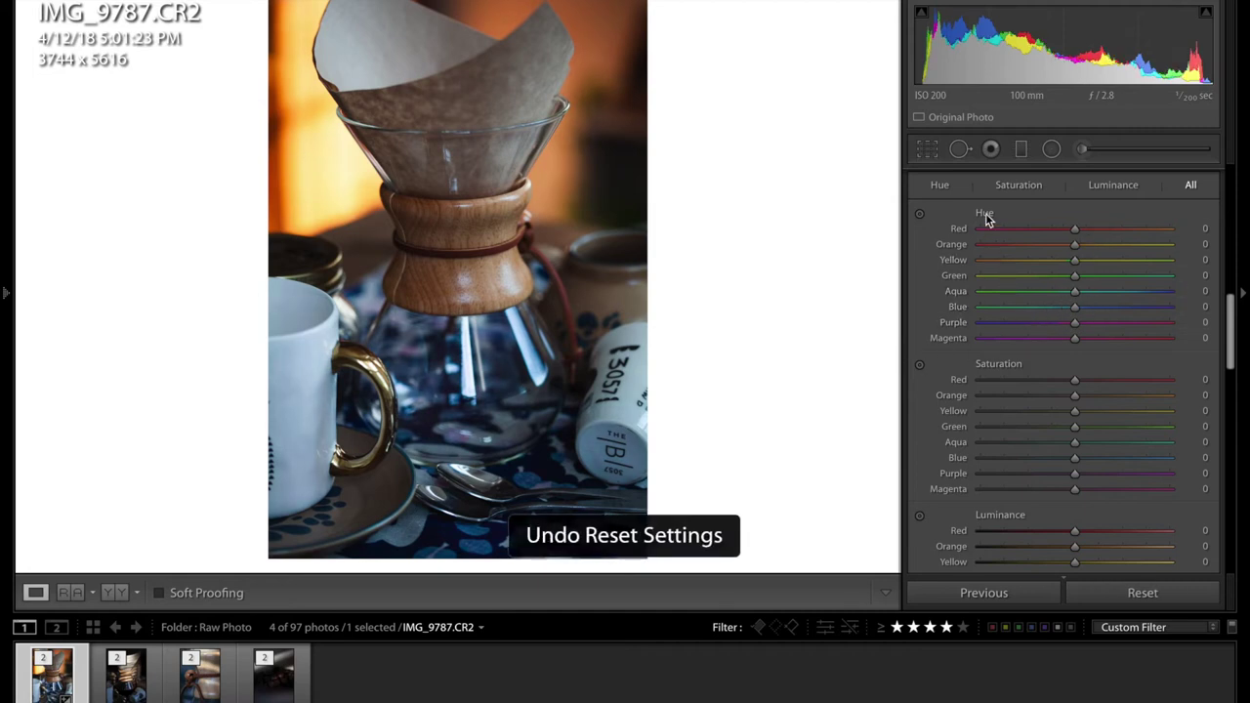
key(ctrl+shift+z)
key(ctrl+z)
key(ctrl+shift+z)
key(ctrl+z)
key(ctrl+shift+z)
key(ctrl+z)
Reduce the HSL saturation to Red −3, Orange −6, Yellow −12, Green −54, Aqua −10, Blue −40 and Purple −11.
scroll(1035, 348, down, 1)
scroll(1035, 350, down, 3)
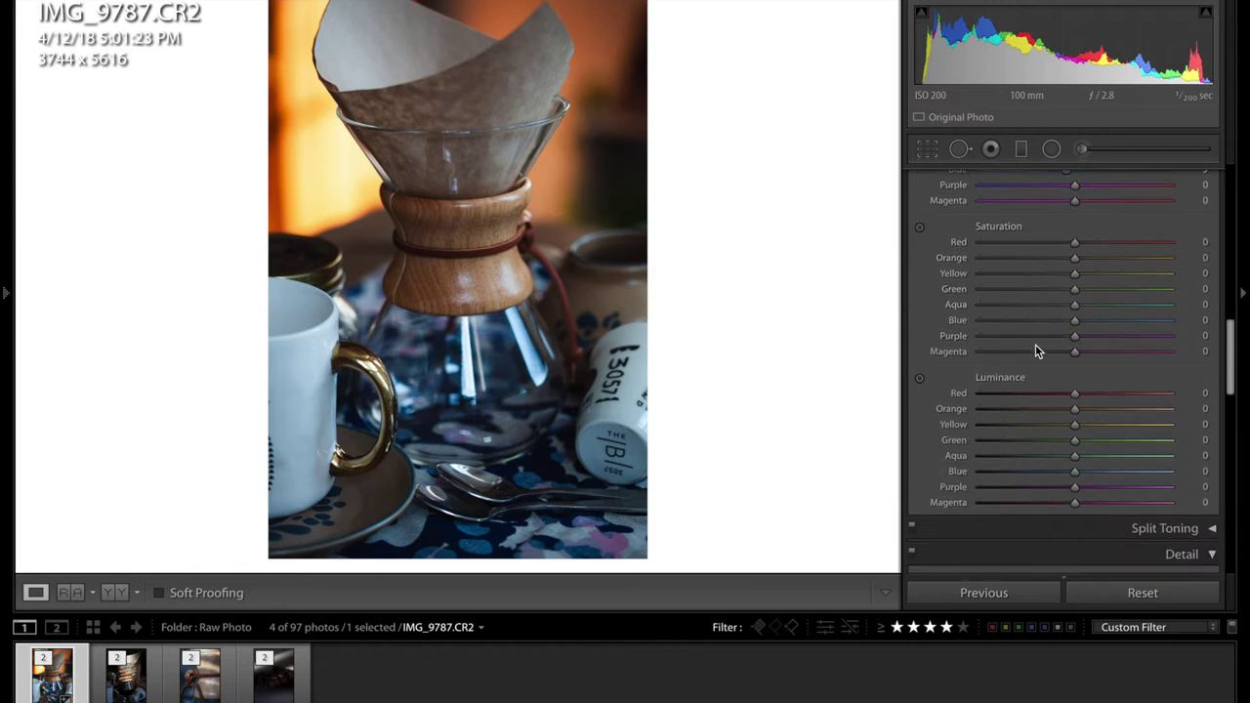
drag(1074, 242, 1071, 261)
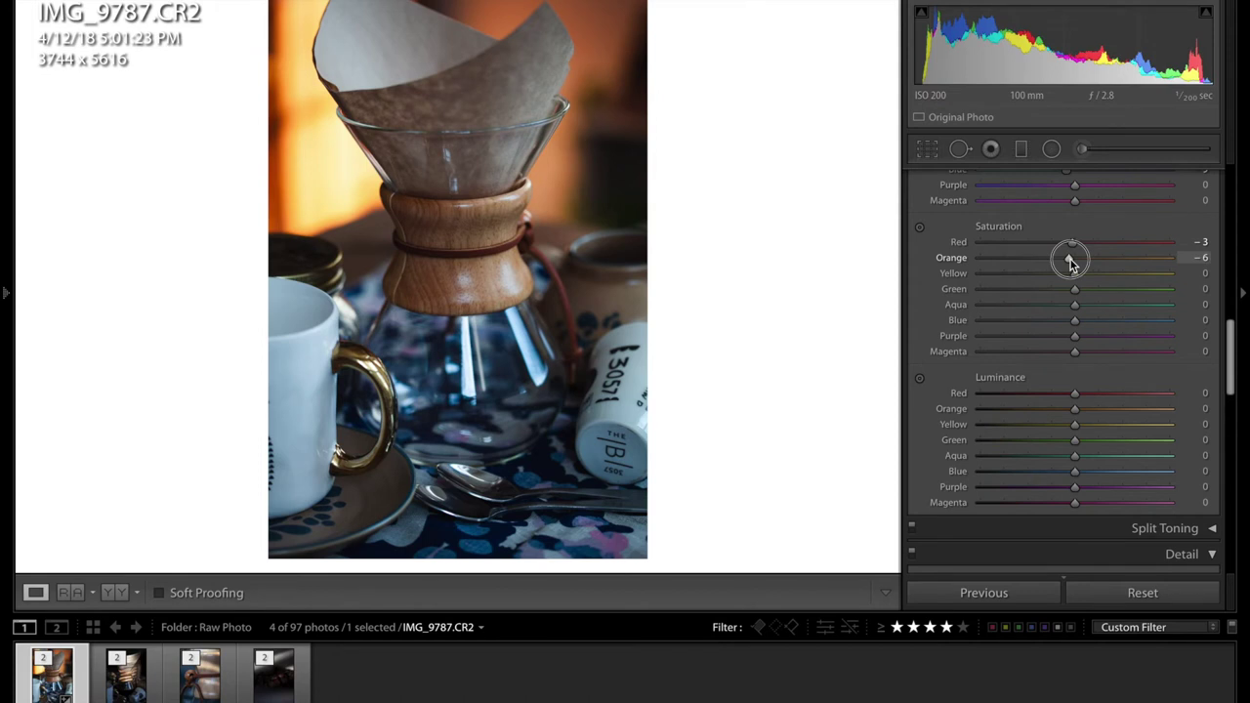
drag(1074, 277, 1036, 323)
scroll(1091, 311, down, 1)
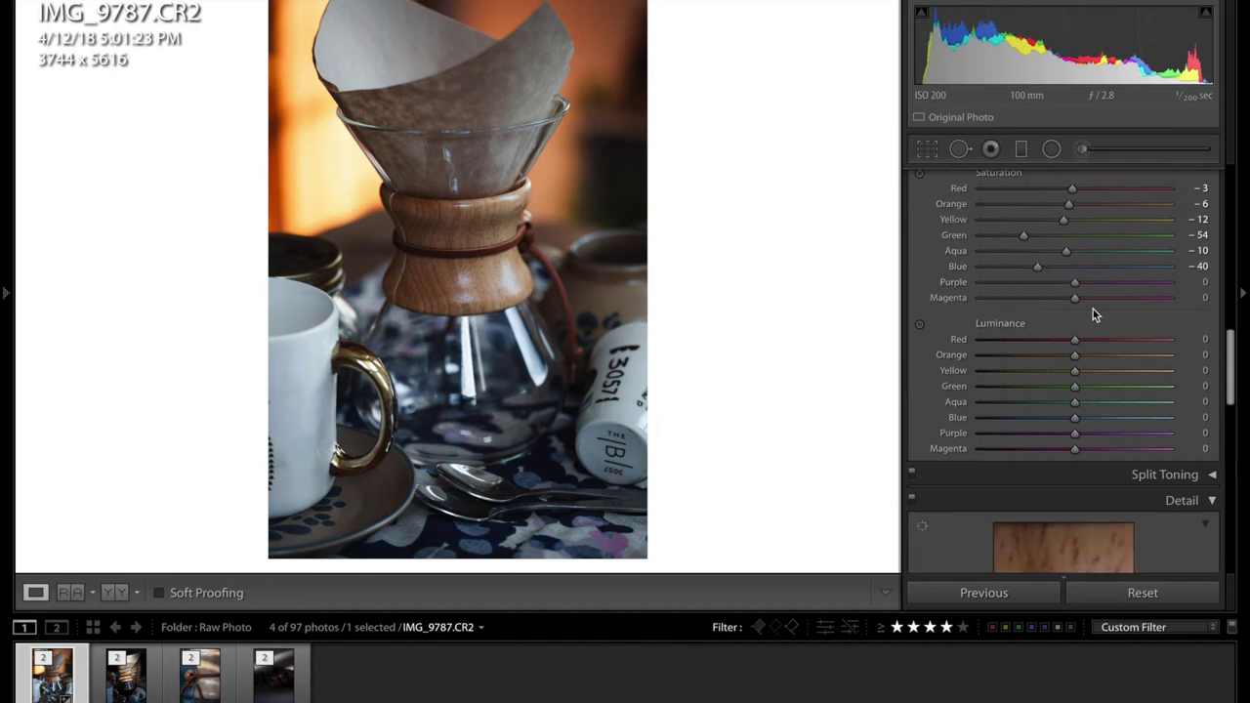
drag(1074, 282, 1058, 285)
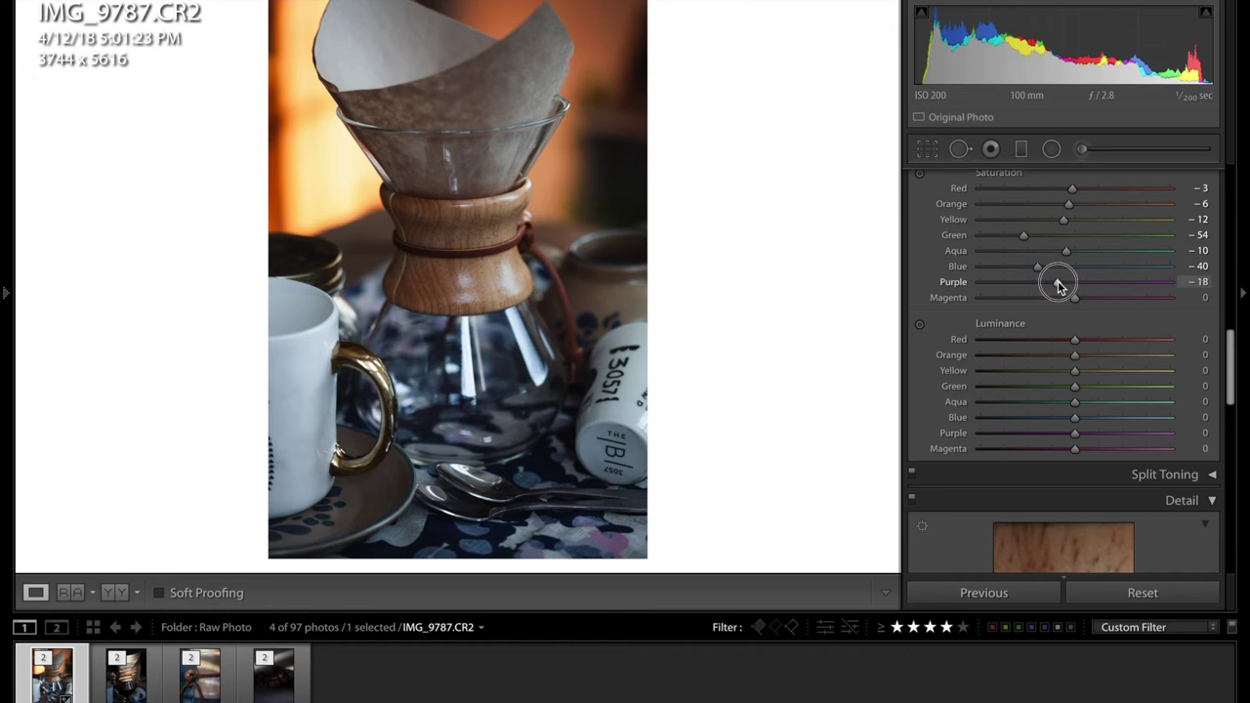
drag(1059, 285, 1064, 285)
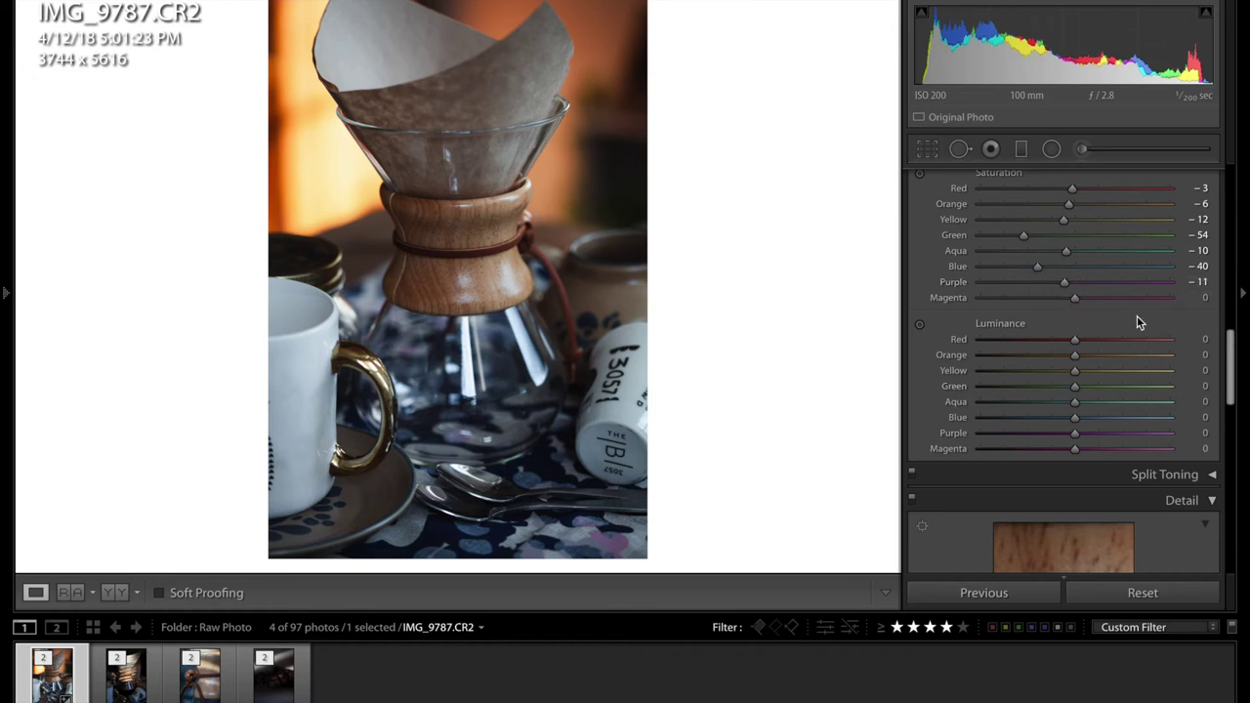
Set the HSL luminance to Orange +4, Yellow −4 and Blue about −8.
scroll(1136, 315, down, 2)
drag(1074, 282, 1070, 299)
drag(1074, 347, 1070, 351)
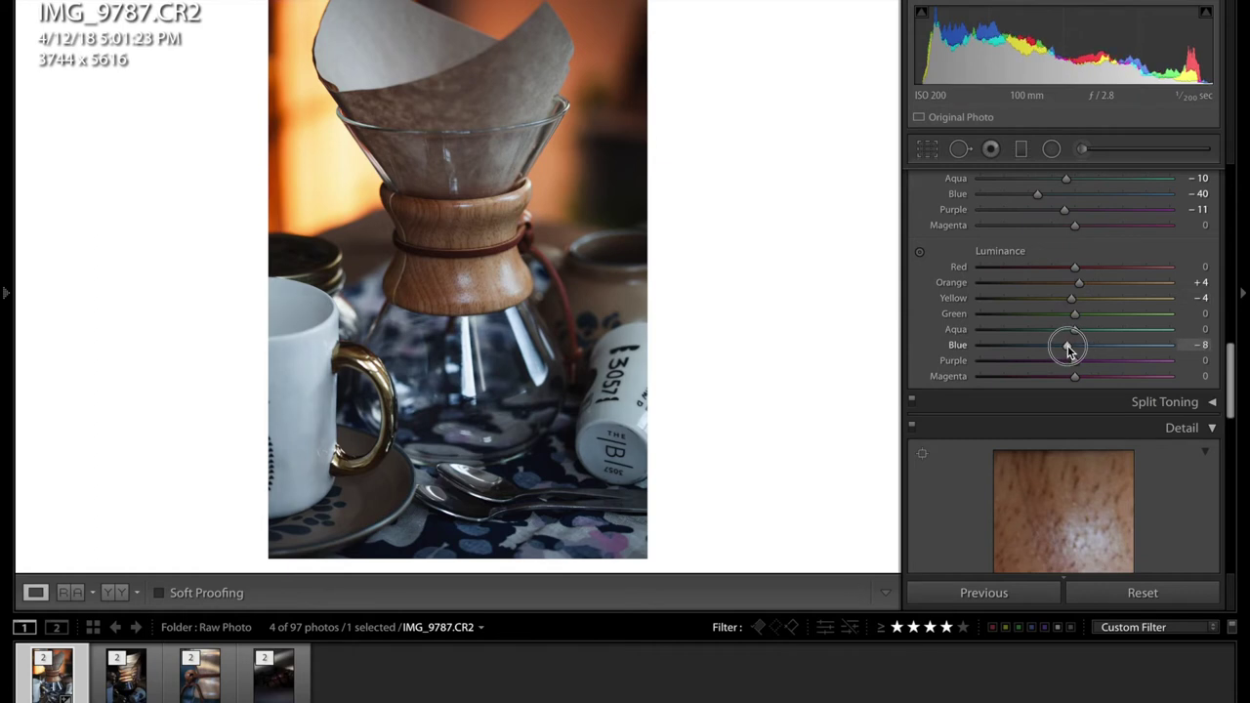
Enable the lens profile corrections and slightly lower a slider in the develop settings further below.
scroll(1059, 353, down, 10)
click(920, 295)
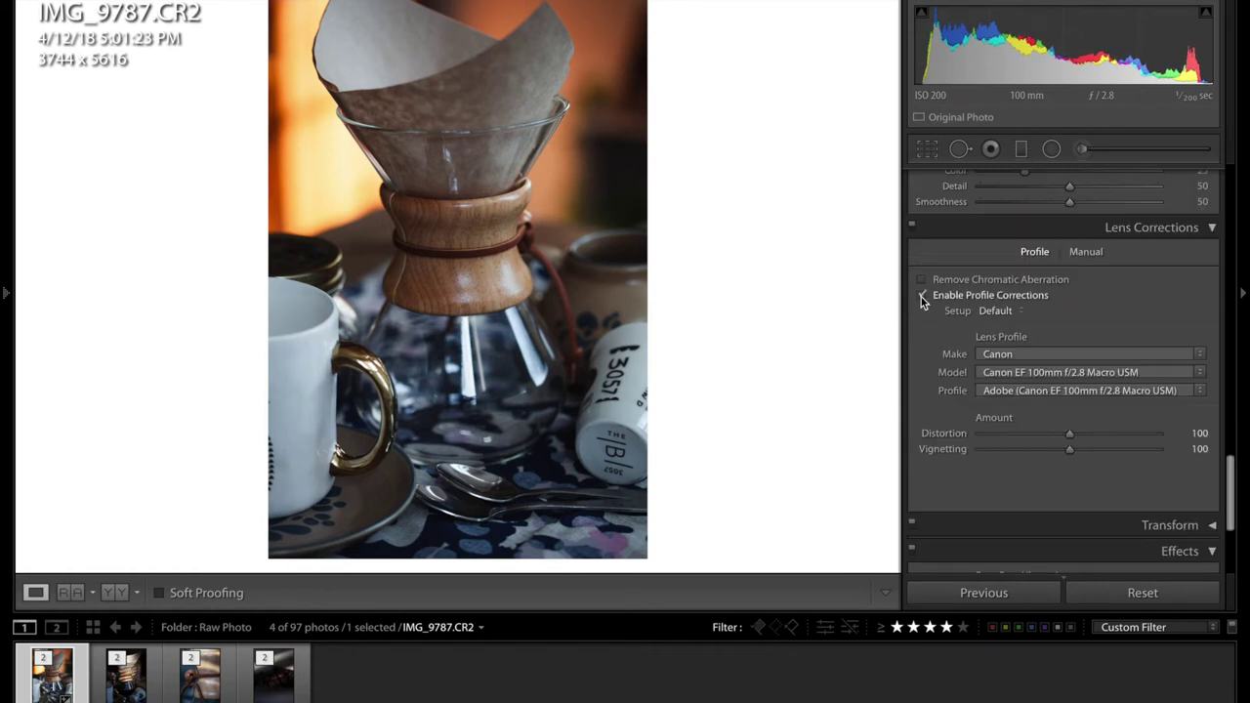
scroll(1009, 292, down, 3)
scroll(1009, 292, down, 1)
scroll(1009, 292, up, 1)
scroll(1008, 292, down, 1)
drag(1066, 413, 1062, 415)
Raise the photo's Vibrance to +8 in the basic adjustments.
scroll(1053, 397, up, 15)
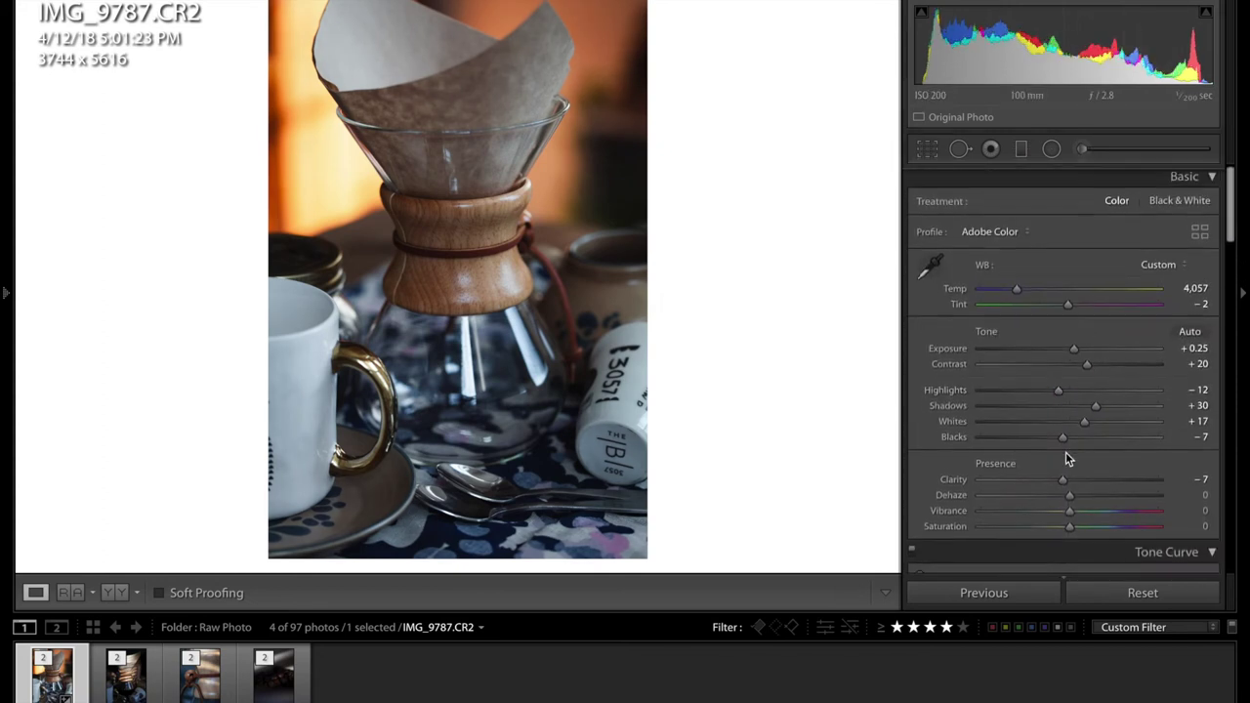
scroll(1068, 449, down, 3)
drag(1072, 427, 1079, 431)
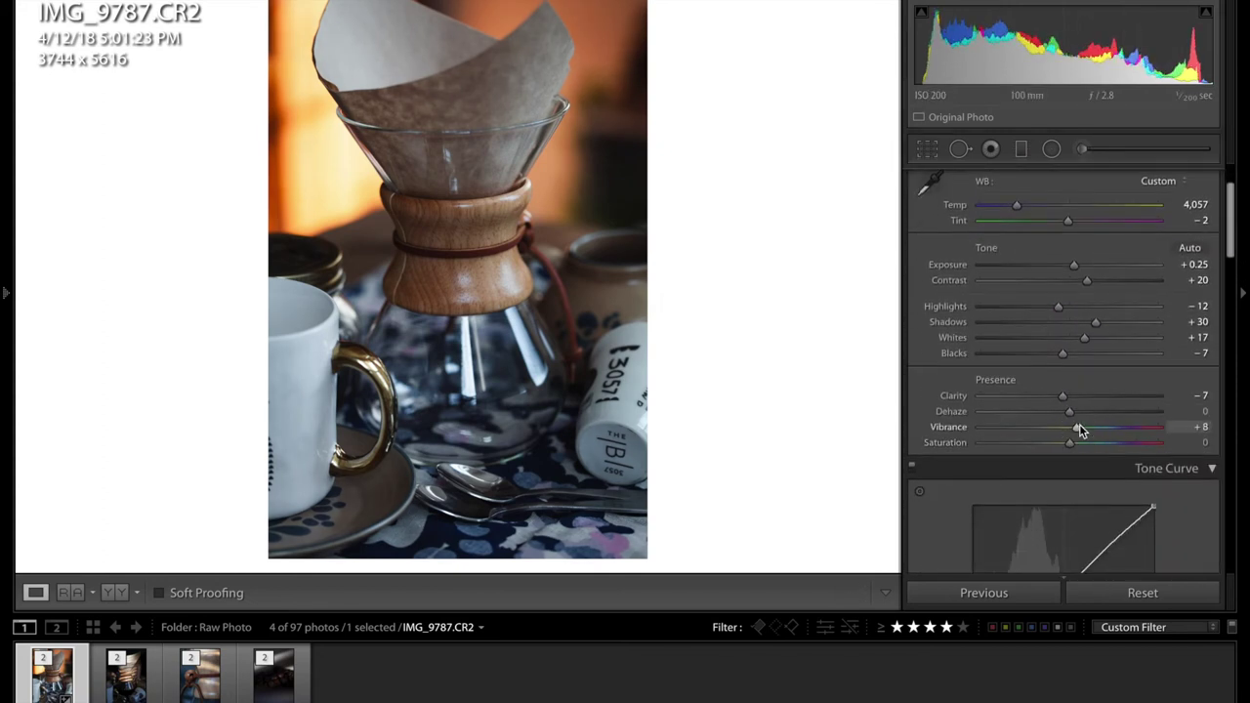
Open IMG_9795.CR2 and shape its tone curve with a central point, lifted black point, lowered shadows and a highlight point at about 73.7 / 74.5 %.
key(Right)
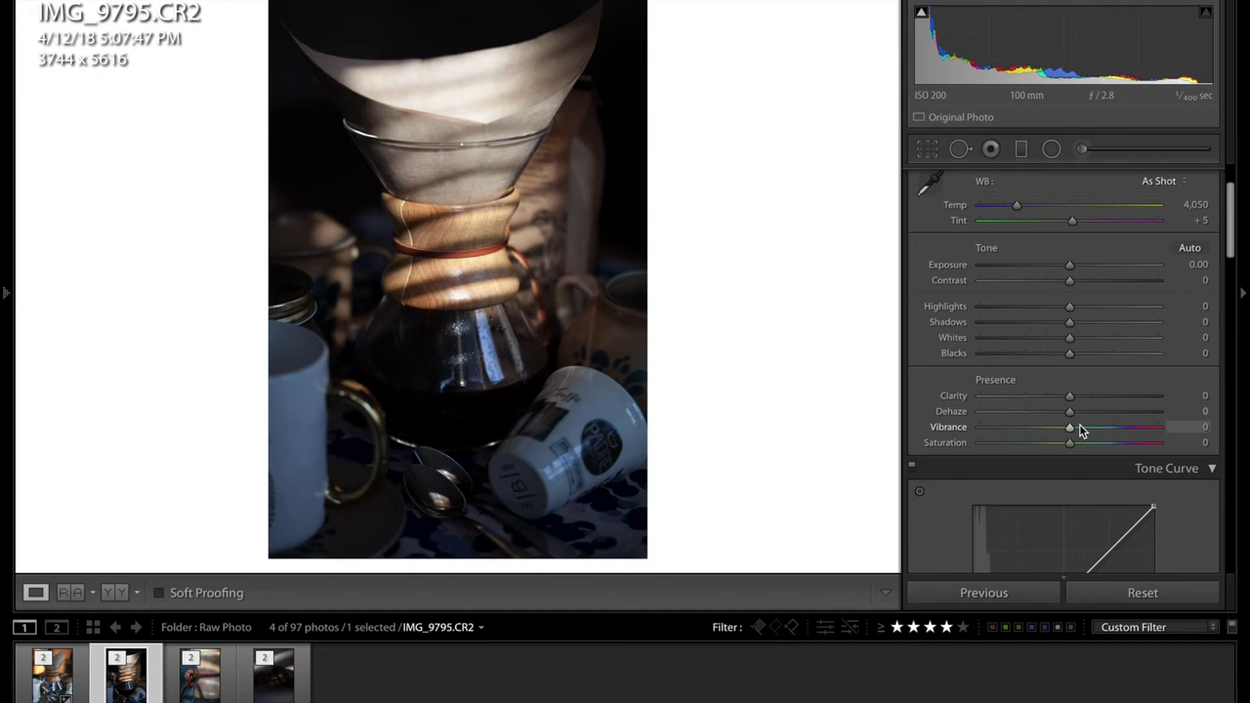
scroll(1084, 419, down, 3)
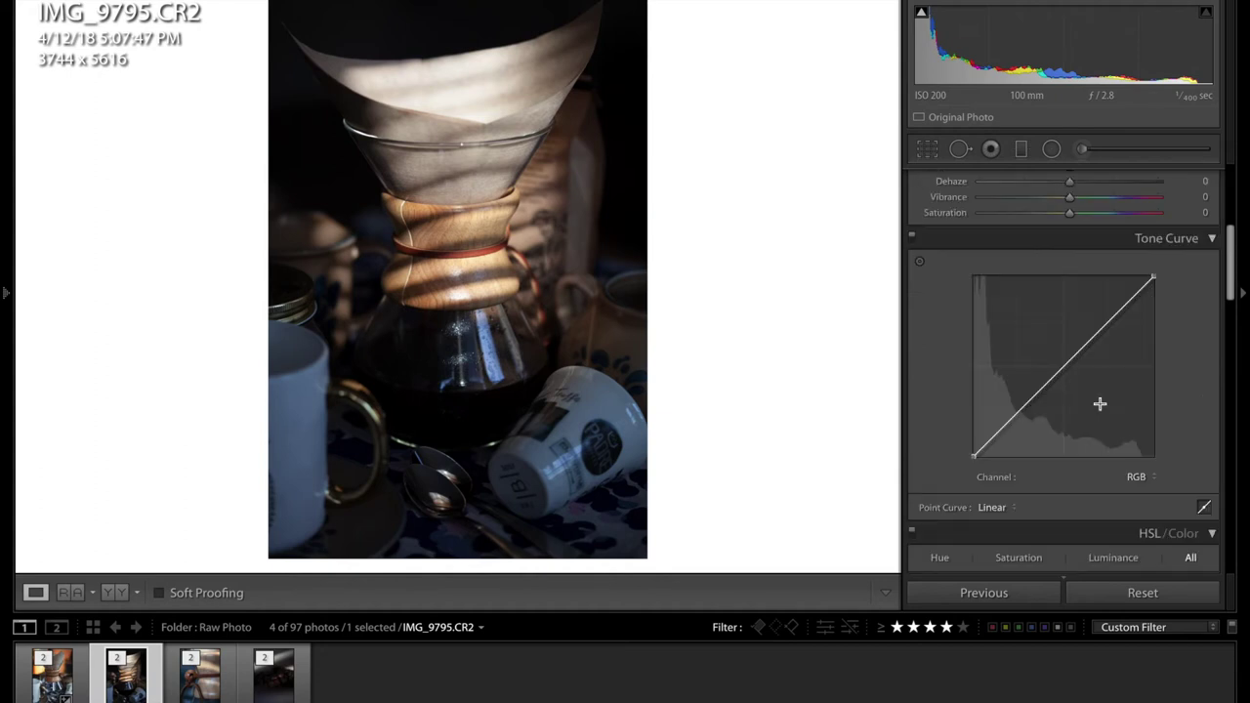
click(1062, 367)
drag(1024, 410, 1019, 417)
click(1104, 323)
drag(1107, 326, 1109, 328)
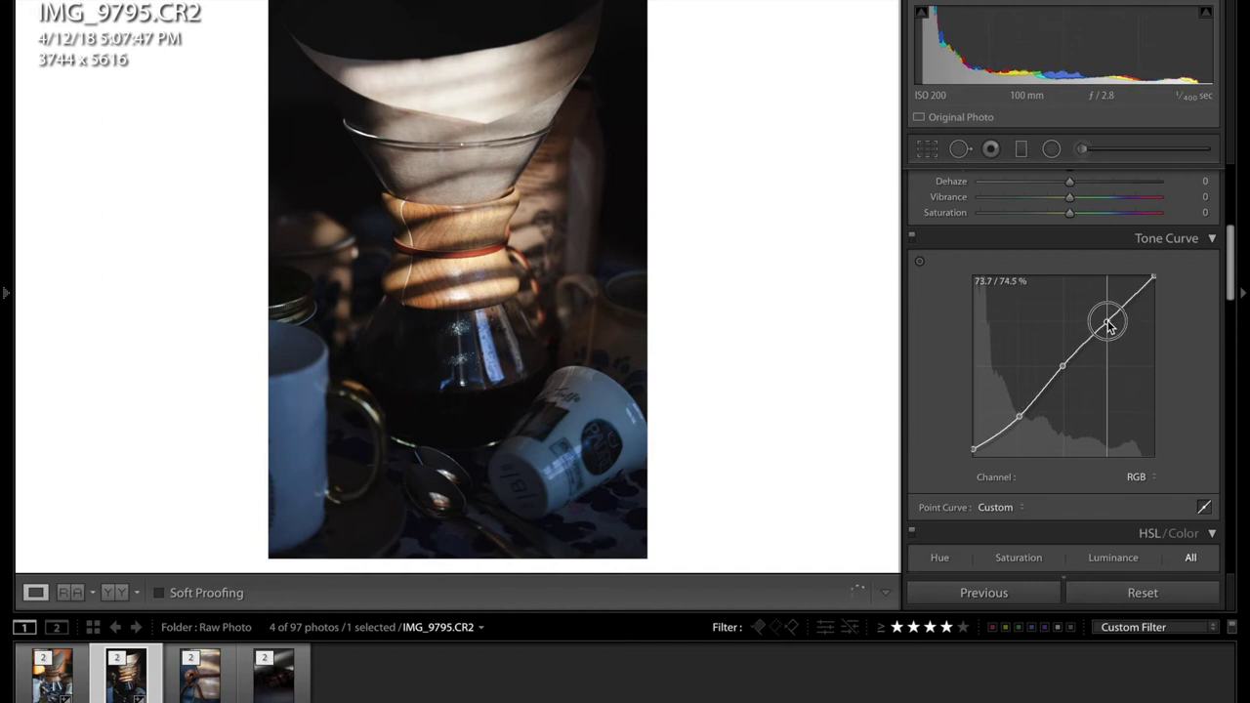
Set the white balance of IMG_9795.CR2 to a temperature of 4,050 and a tint of +1.
scroll(1121, 296, up, 5)
drag(1047, 293, 1018, 295)
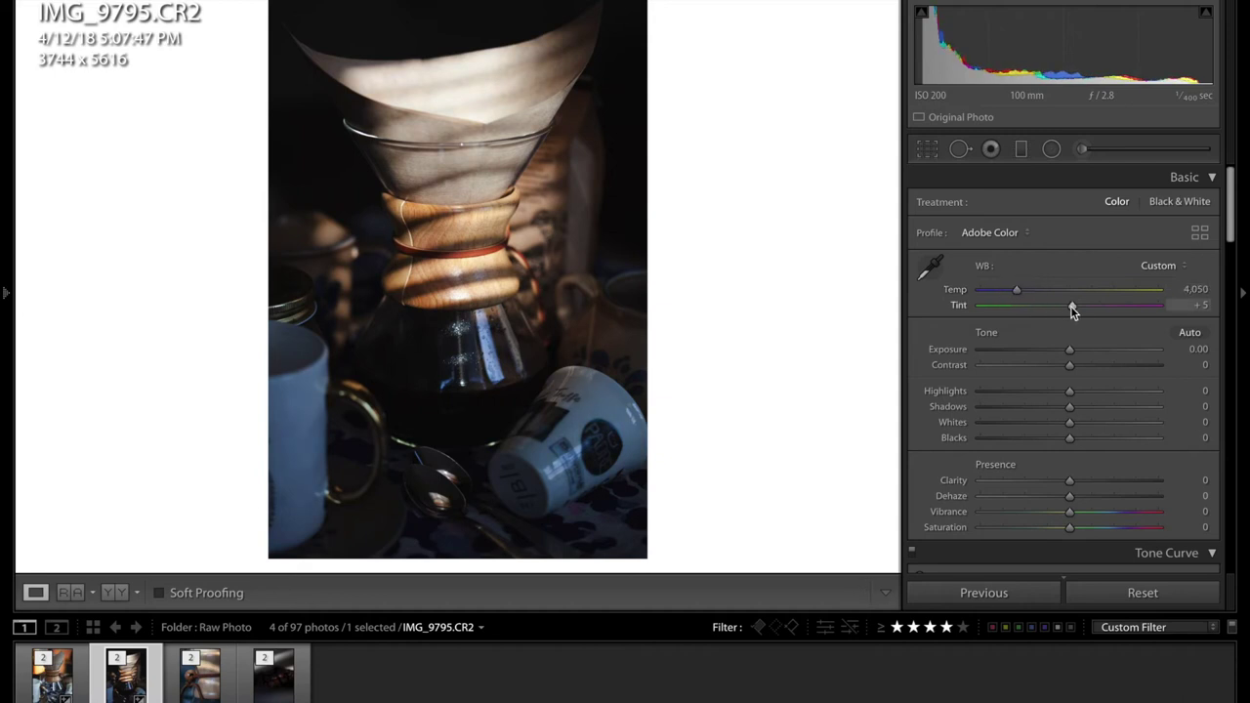
click(1069, 308)
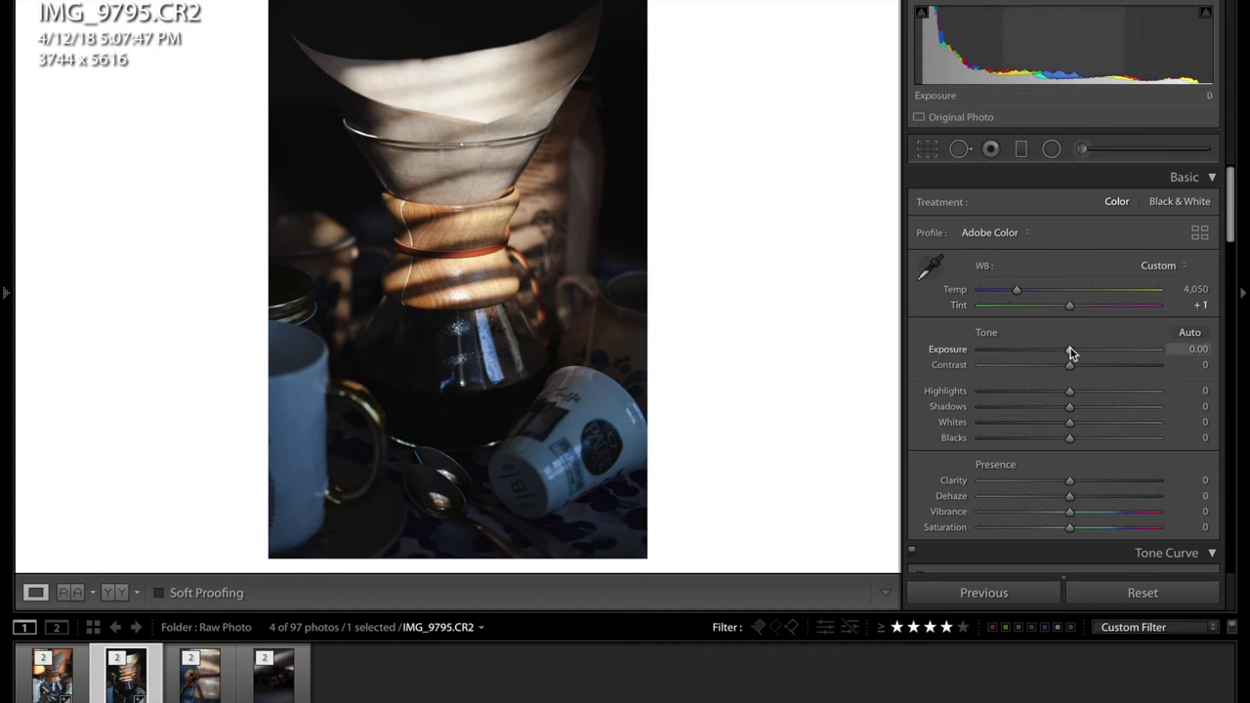
Adjust the basic tone of IMG_9795.CR2, strongly raising the shadows and slightly lowering the blacks.
drag(1071, 365, 1126, 408)
mouse_move(1065, 424)
mouse_down()
mouse_move(1074, 438)
mouse_move(1110, 439)
mouse_move(1061, 433)
mouse_up()
scroll(1083, 435, down, 1)
scroll(1088, 404, down, 10)
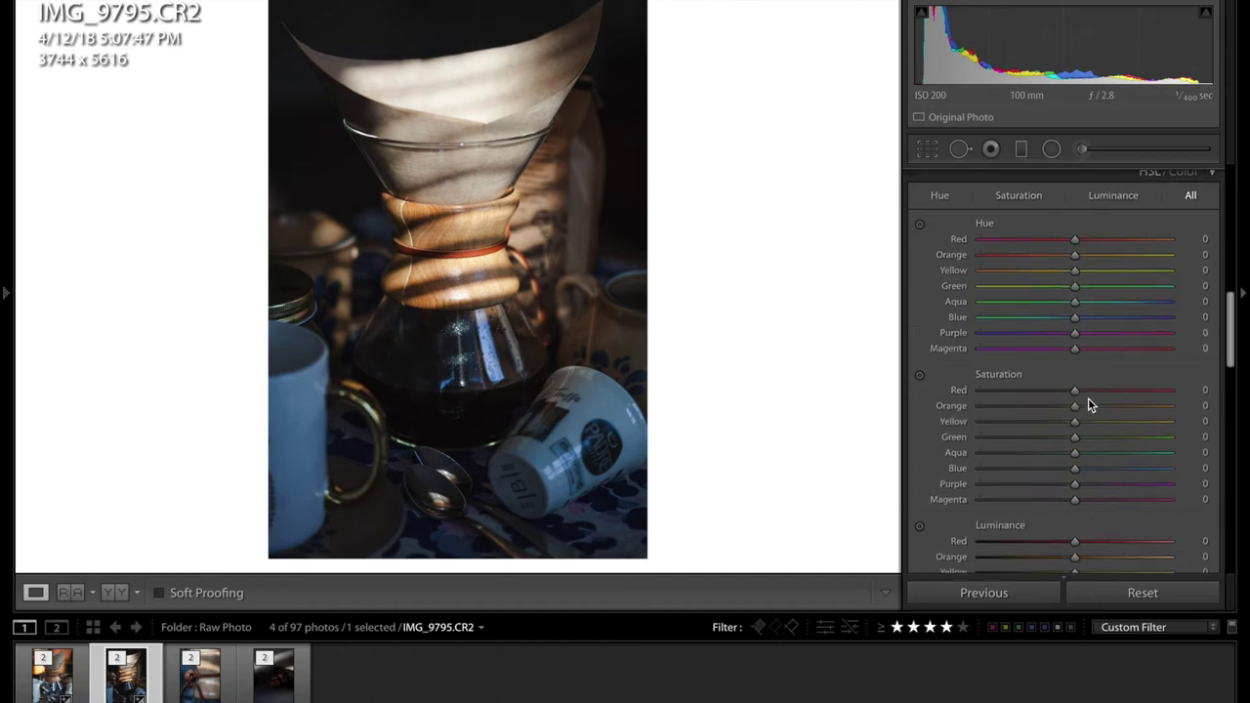
Set the HSL hues of IMG_9795.CR2 to red +9, orange -14, yellow -17, green -15, aqua +8 and blue -8.
mouse_move(1074, 239)
mouse_down()
mouse_move(1085, 245)
mouse_move(1064, 257)
mouse_up()
drag(1075, 269, 1082, 303)
scroll(1021, 341, down, 3)
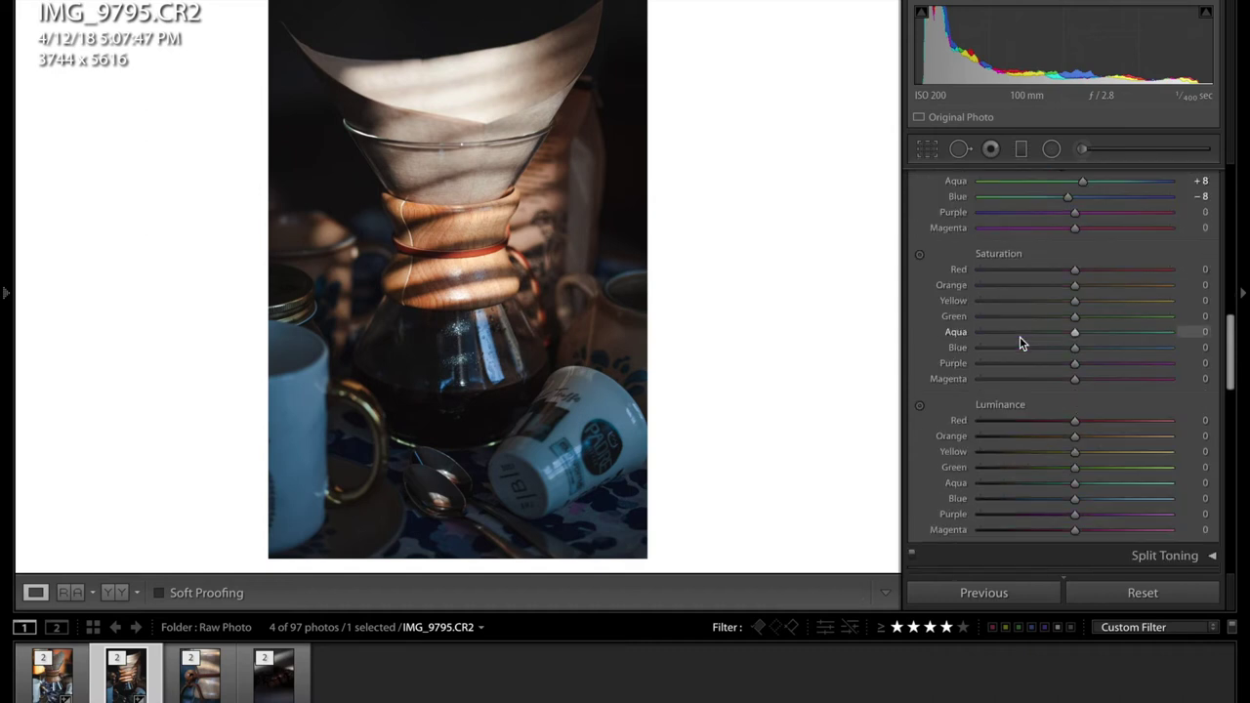
drag(1074, 284, 1064, 306)
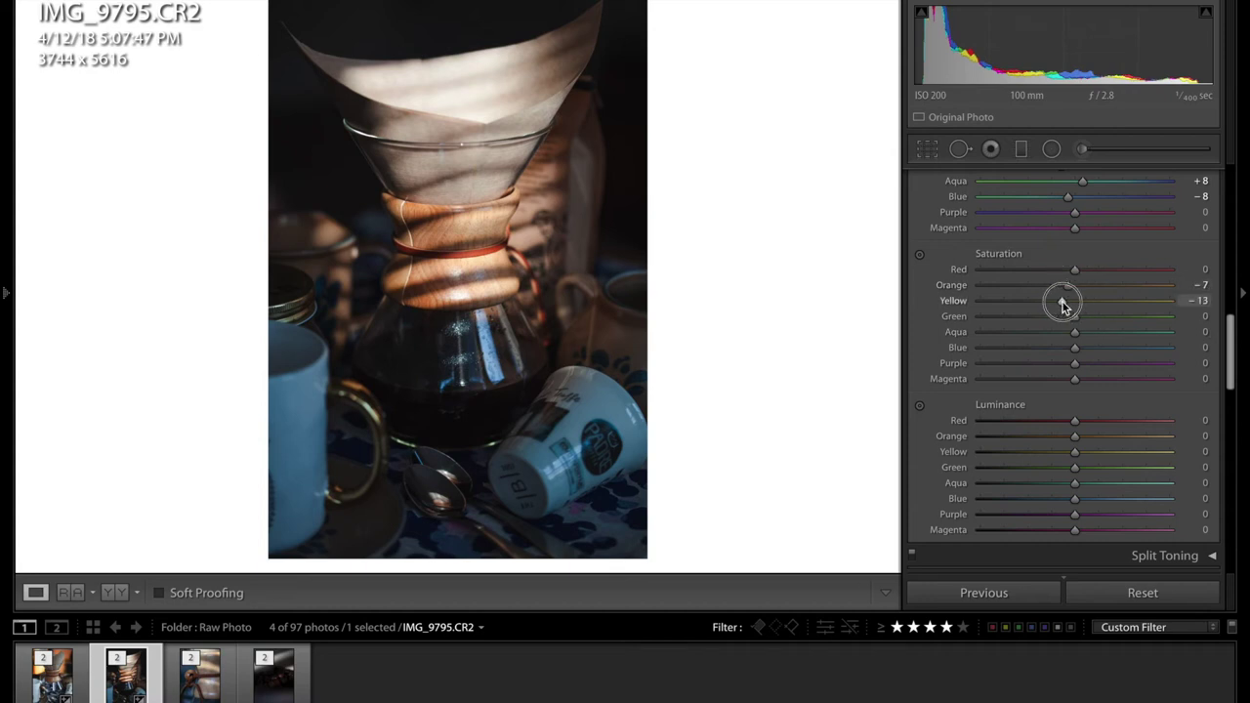
key(ctrl+z)
key(ctrl+z)
Lower the HSL saturation to orange -7, yellow -18, green -44, aqua -30, blue -52, purple -17 and magenta -18.
scroll(1077, 365, down, 2)
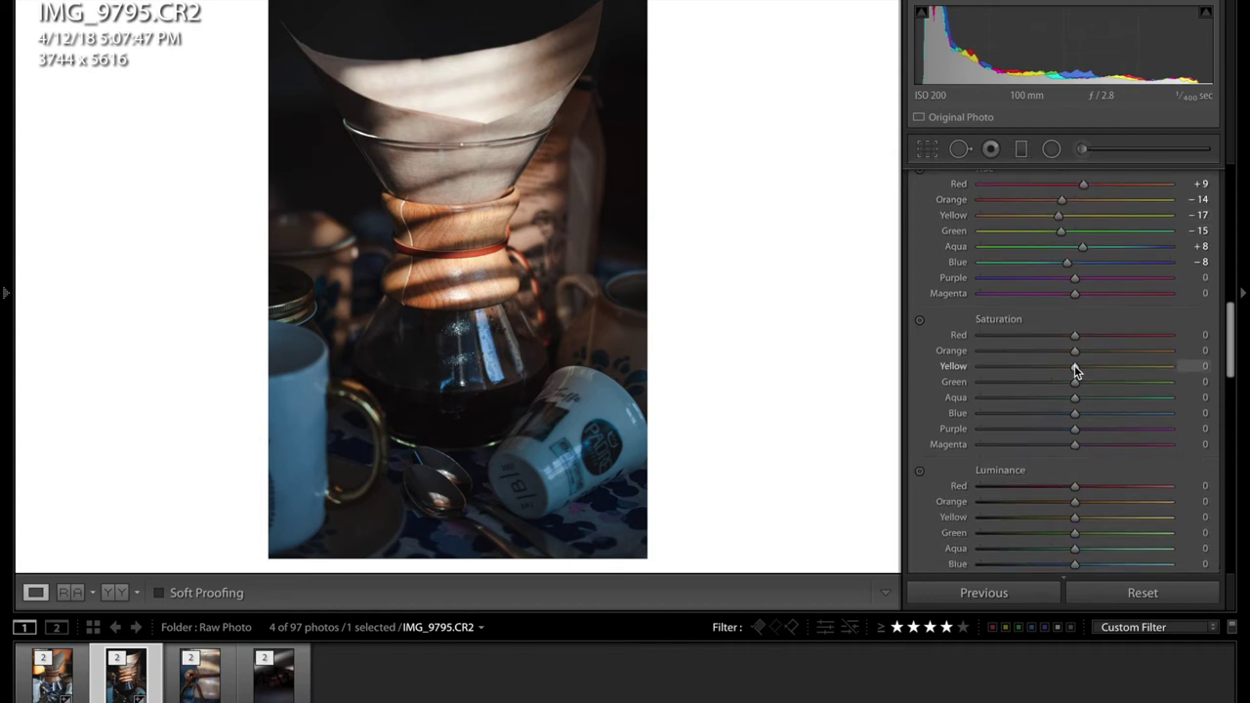
drag(1079, 352, 1032, 382)
drag(1074, 397, 1060, 474)
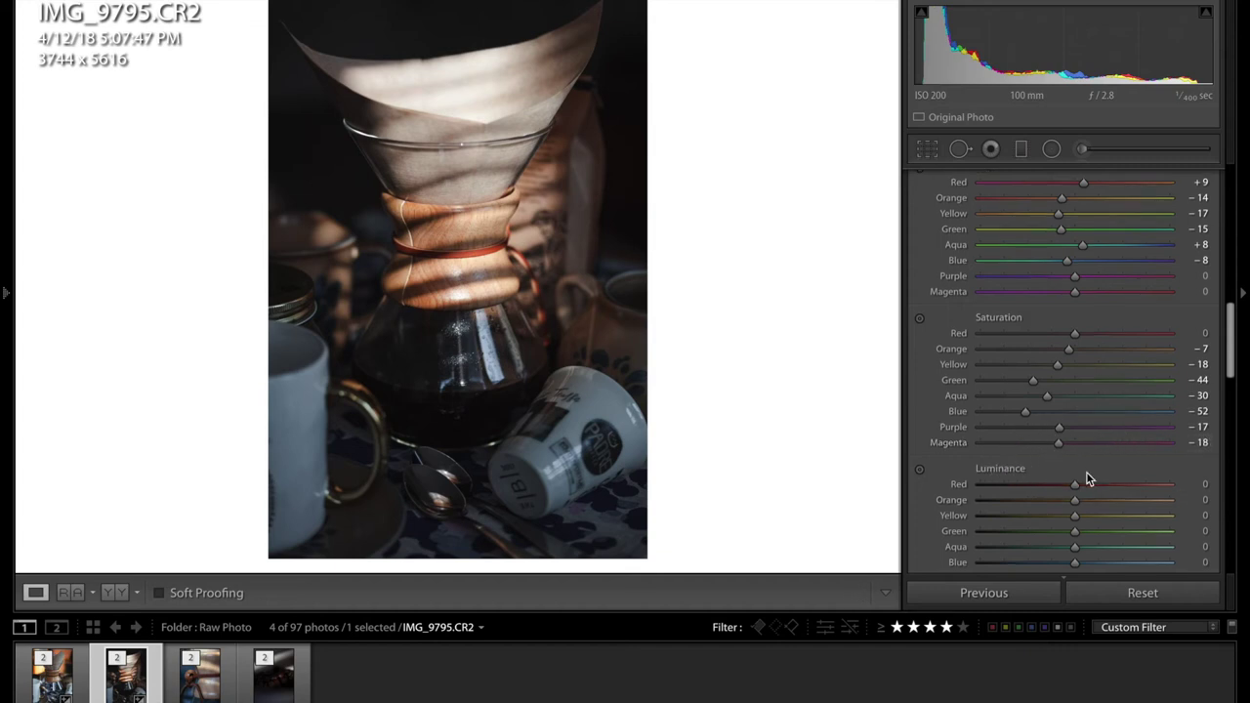
Set the HSL luminance to red -8, orange -25, yellow -15, green +5, aqua +17, blue +26 and purple about +4.
scroll(1090, 478, down, 3)
drag(1074, 328, 1060, 363)
drag(1074, 377, 1081, 384)
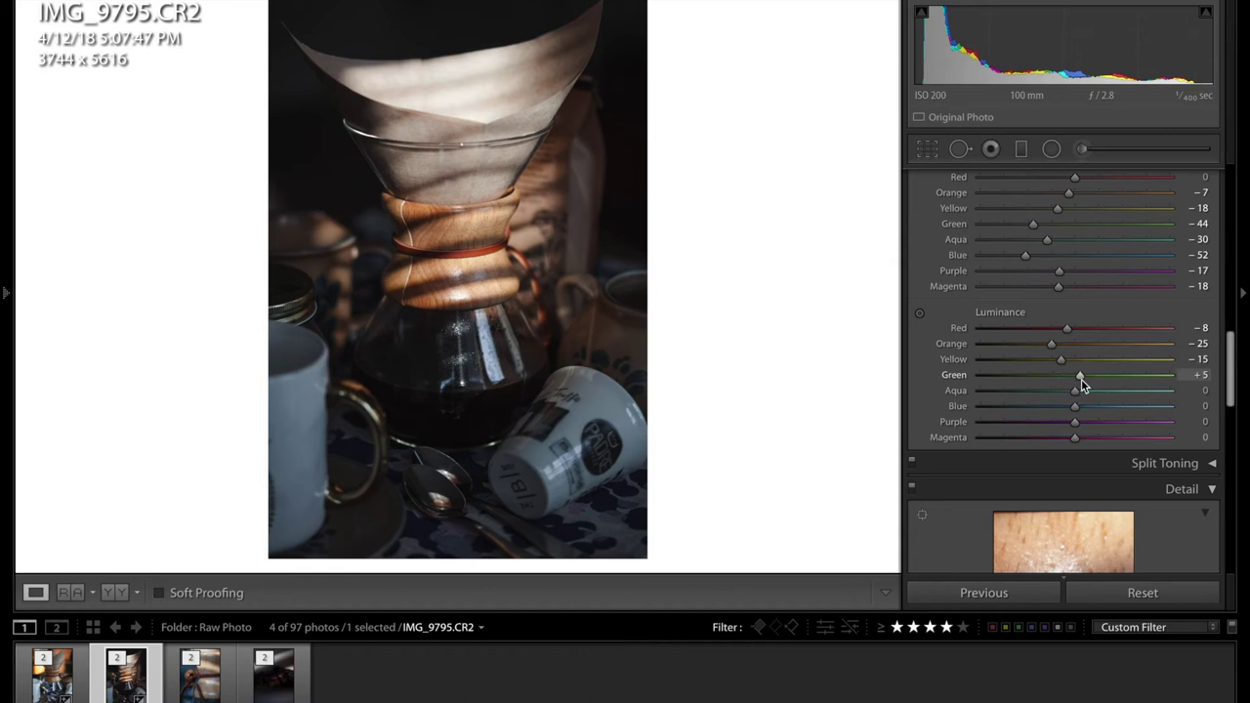
drag(1075, 391, 1079, 429)
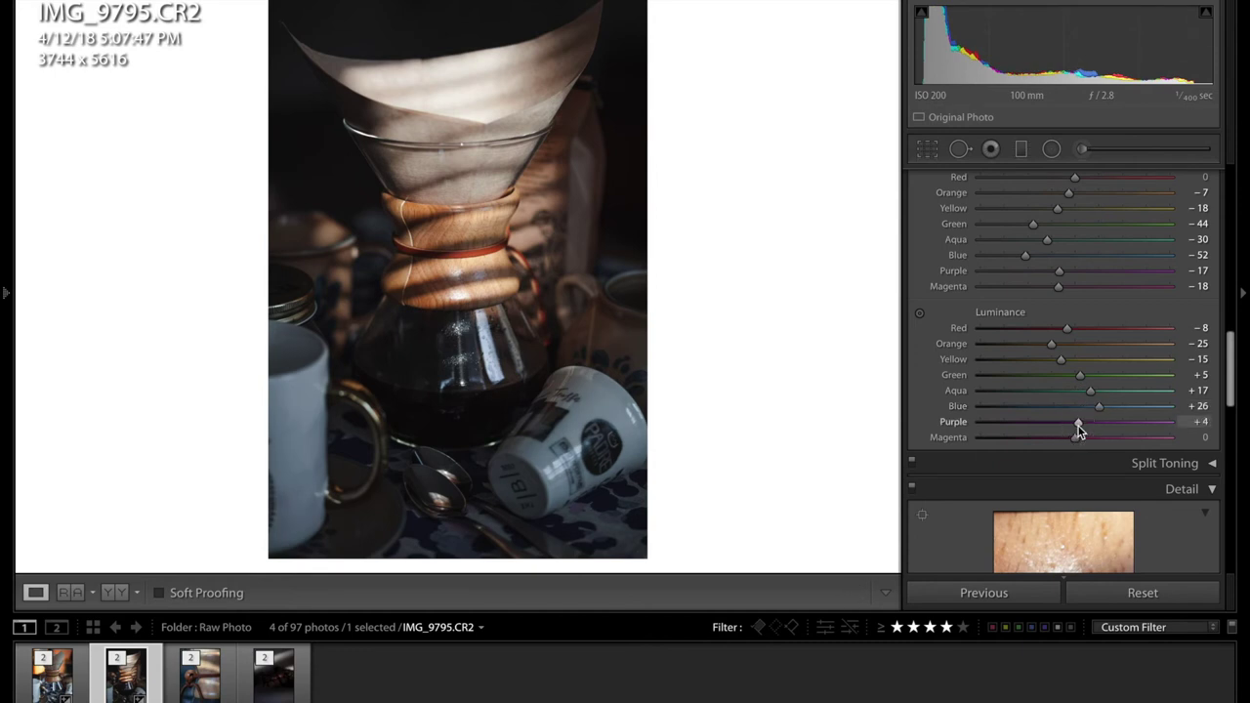
Open IMG_9866.CR2 and shape its tone curve with a central point, a shadow point near 25 / 22 %, a lifted black point and a deep-shadow point.
drag(1068, 309, 1077, 312)
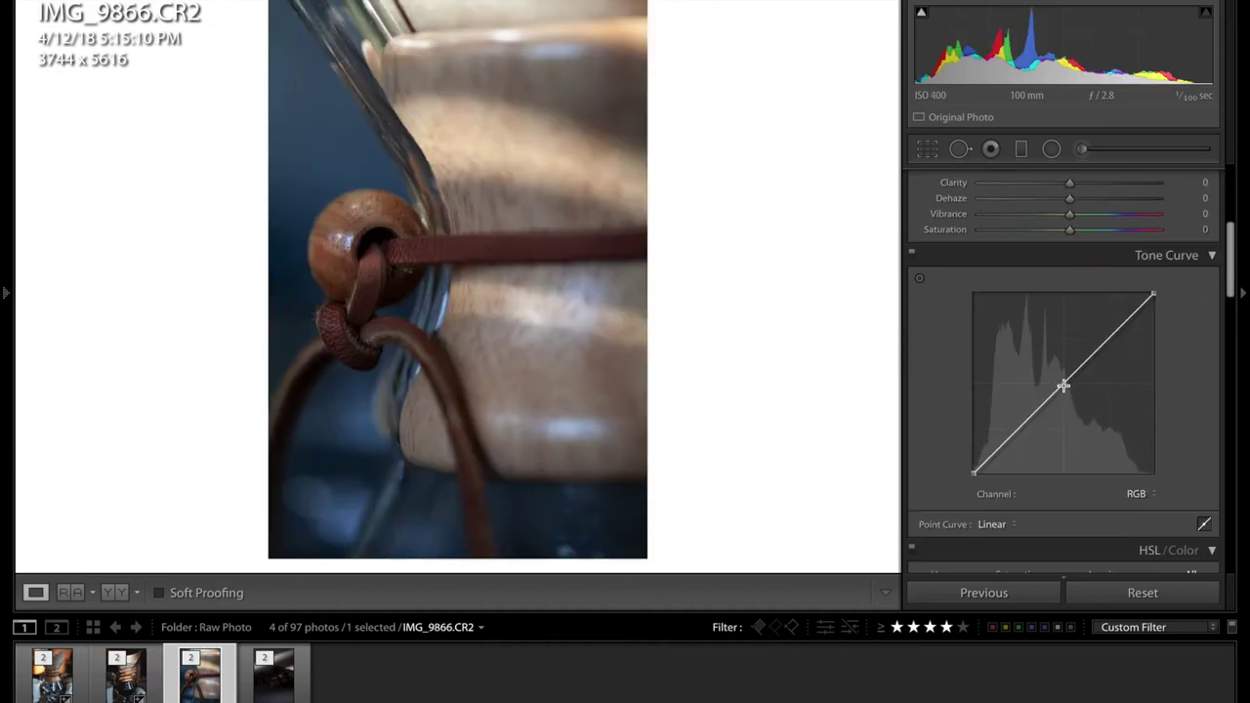
click(1062, 385)
drag(1016, 430, 1017, 437)
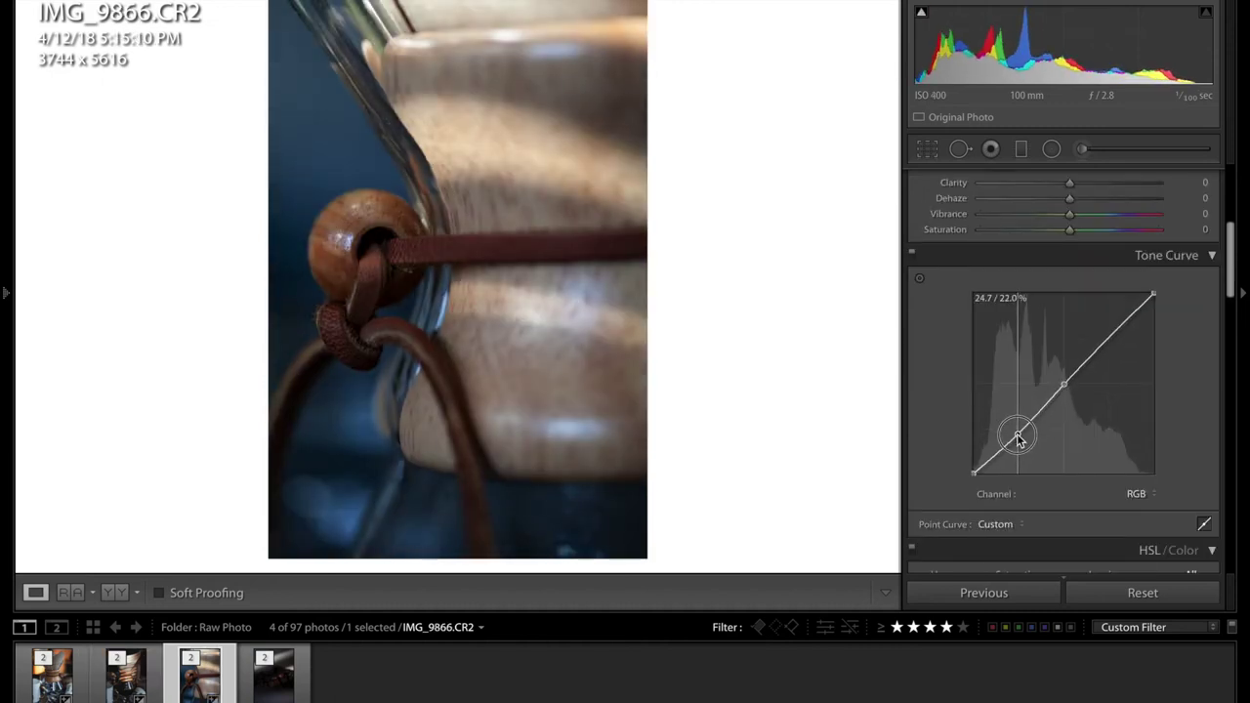
drag(1063, 386, 1062, 383)
drag(973, 473, 973, 470)
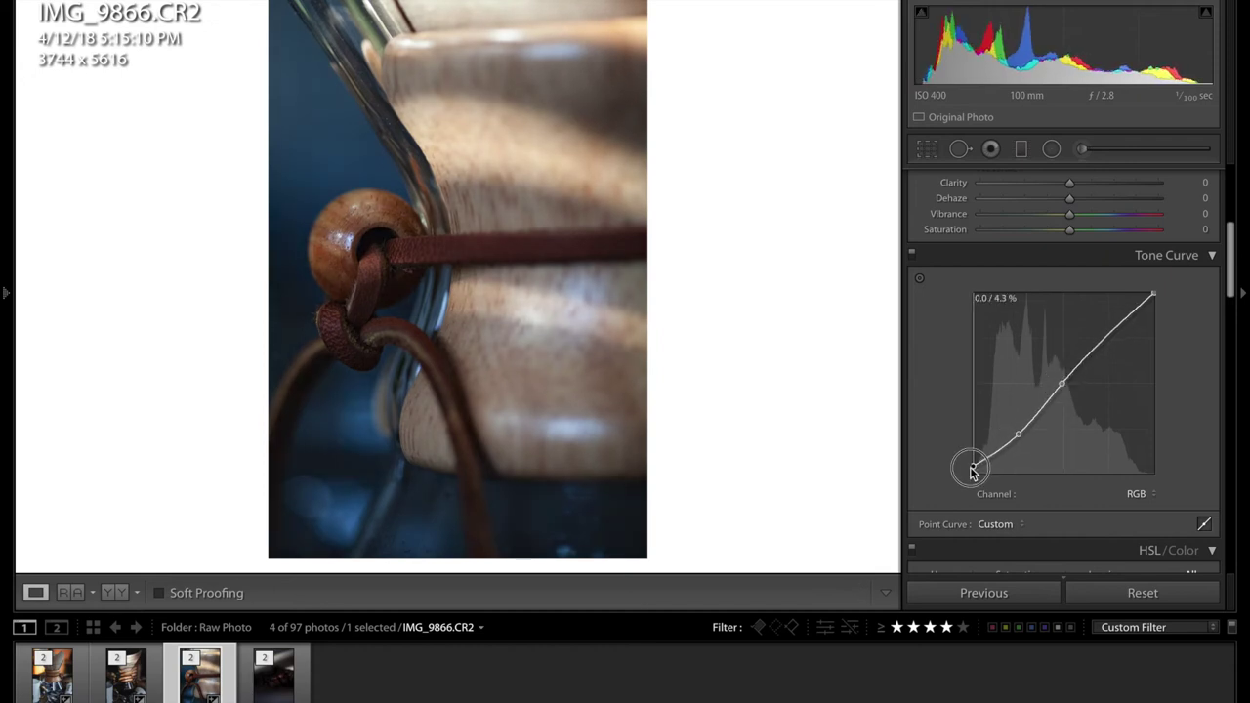
drag(995, 457, 996, 461)
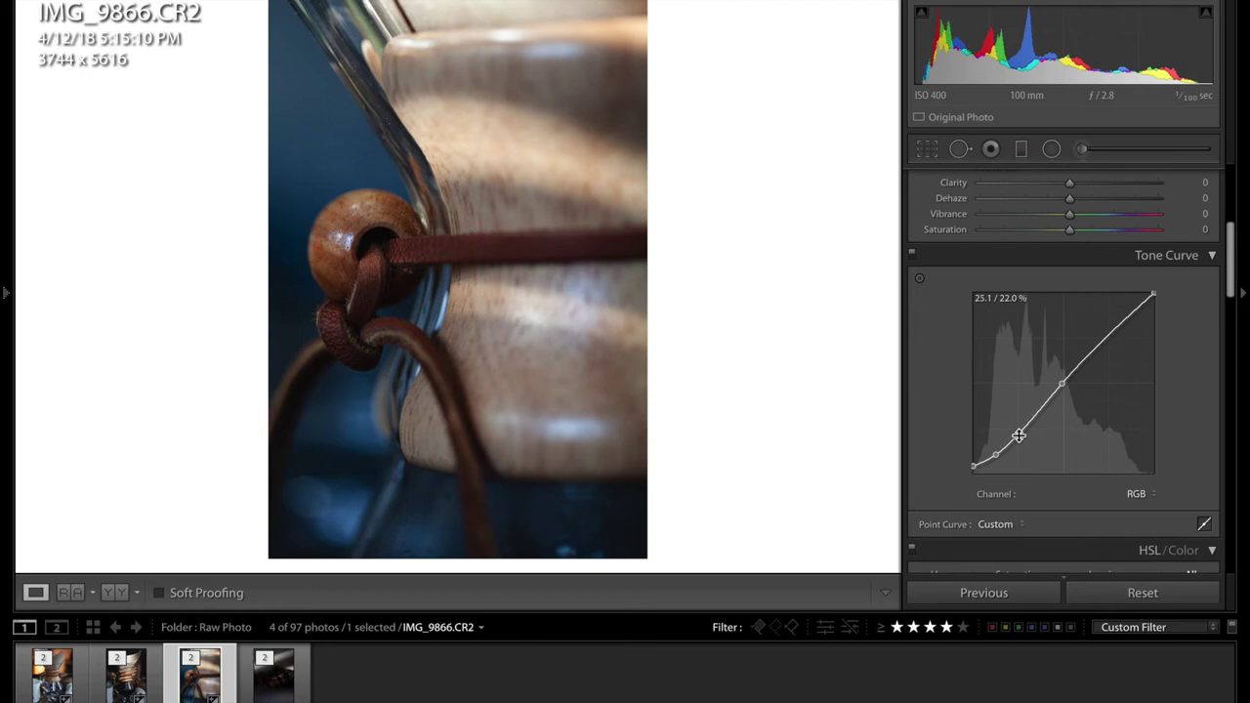
Set the white balance of IMG_9866.CR2 to a temperature of 4,099 and a tint of 0.
scroll(1038, 402, up, 5)
drag(1009, 290, 1018, 295)
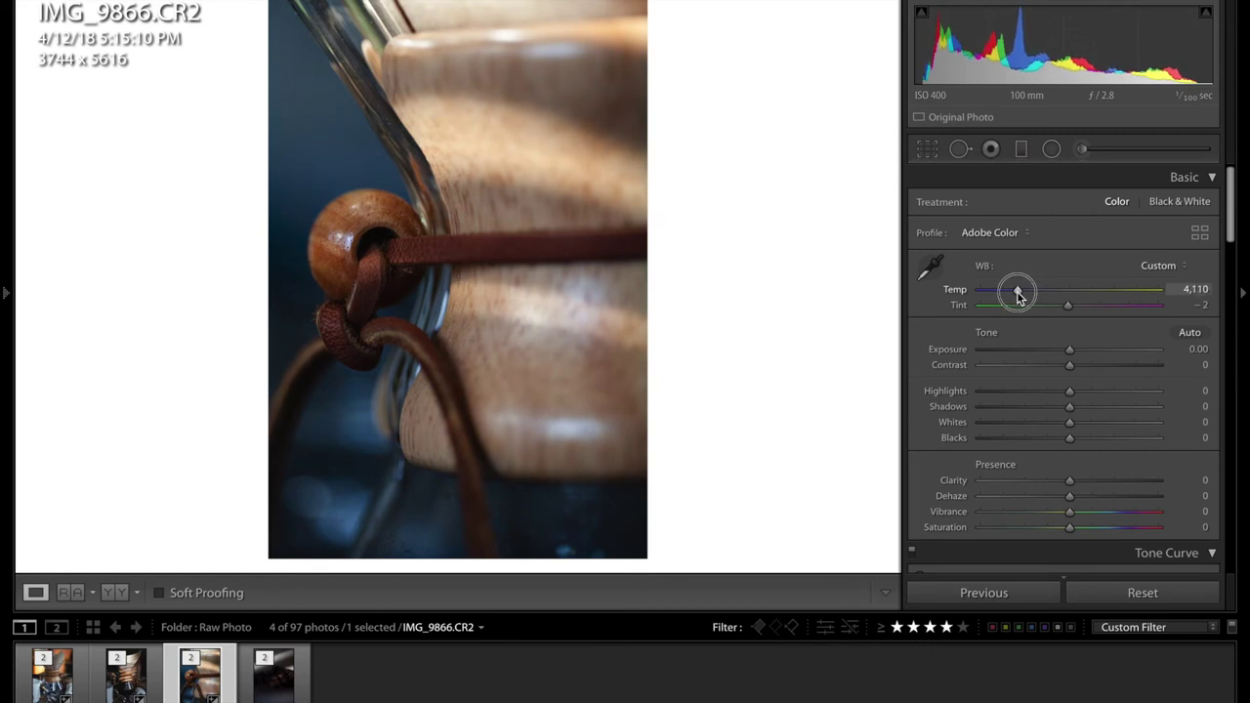
drag(1018, 295, 1069, 311)
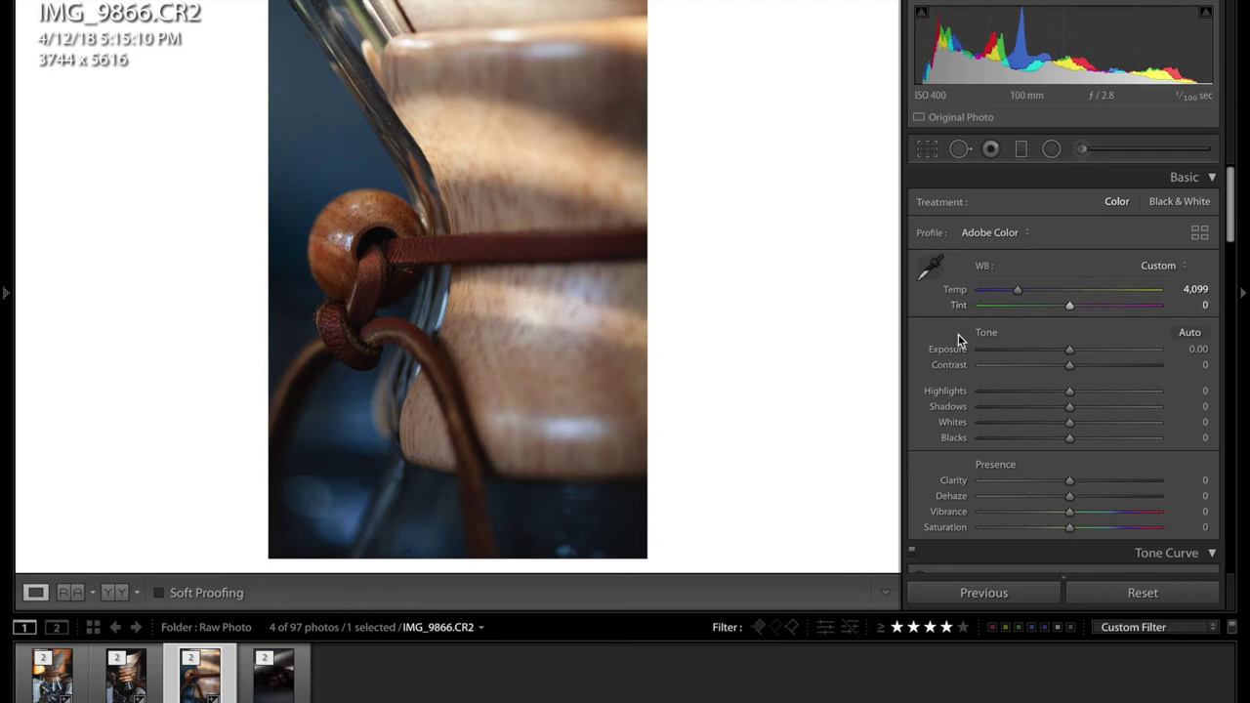
Set the basic tone to Exposure +0.10, Contrast +5, Highlights -11, Shadows +34 and Whites +2.
scroll(1104, 332, down, 1)
drag(1069, 298, 1075, 319)
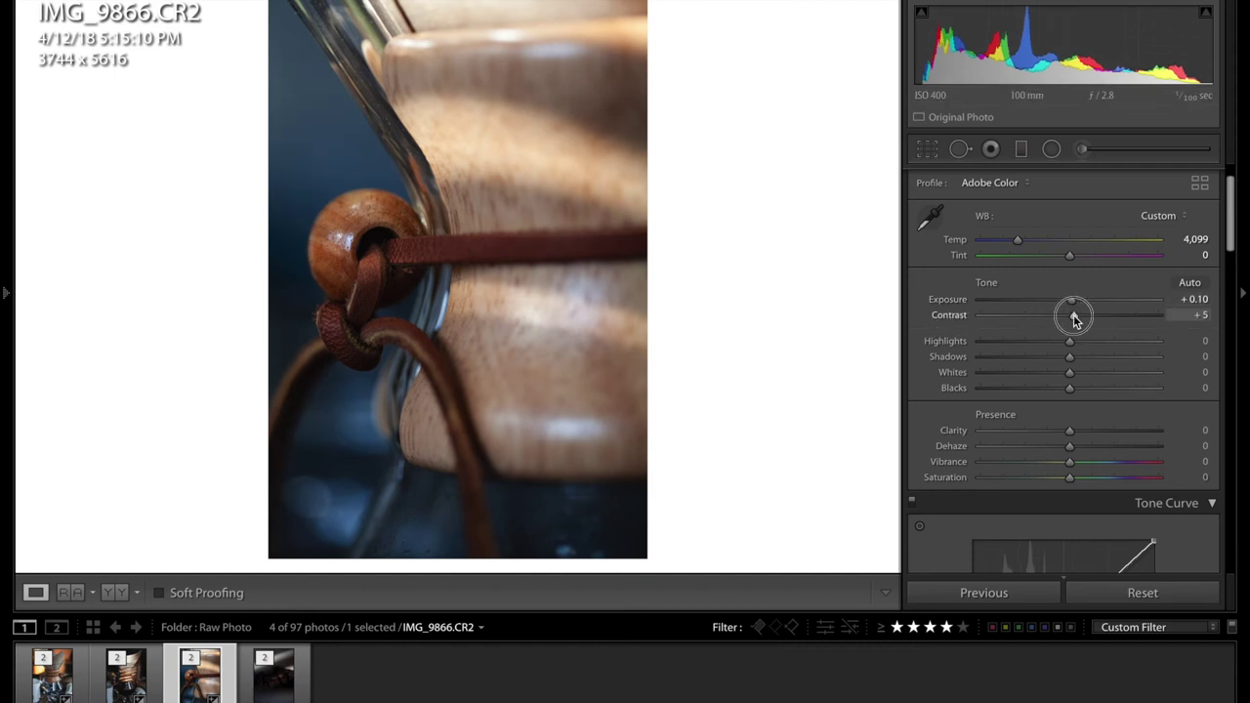
mouse_move(1069, 341)
mouse_down()
mouse_move(1061, 348)
mouse_move(1102, 356)
mouse_move(1063, 357)
mouse_move(1068, 340)
mouse_move(1083, 344)
mouse_move(1073, 360)
mouse_up()
Set the presence adjustments to Clarity -5, Vibrance +15 and Saturation +3.
scroll(1055, 383, down, 2)
scroll(1064, 350, down, 1)
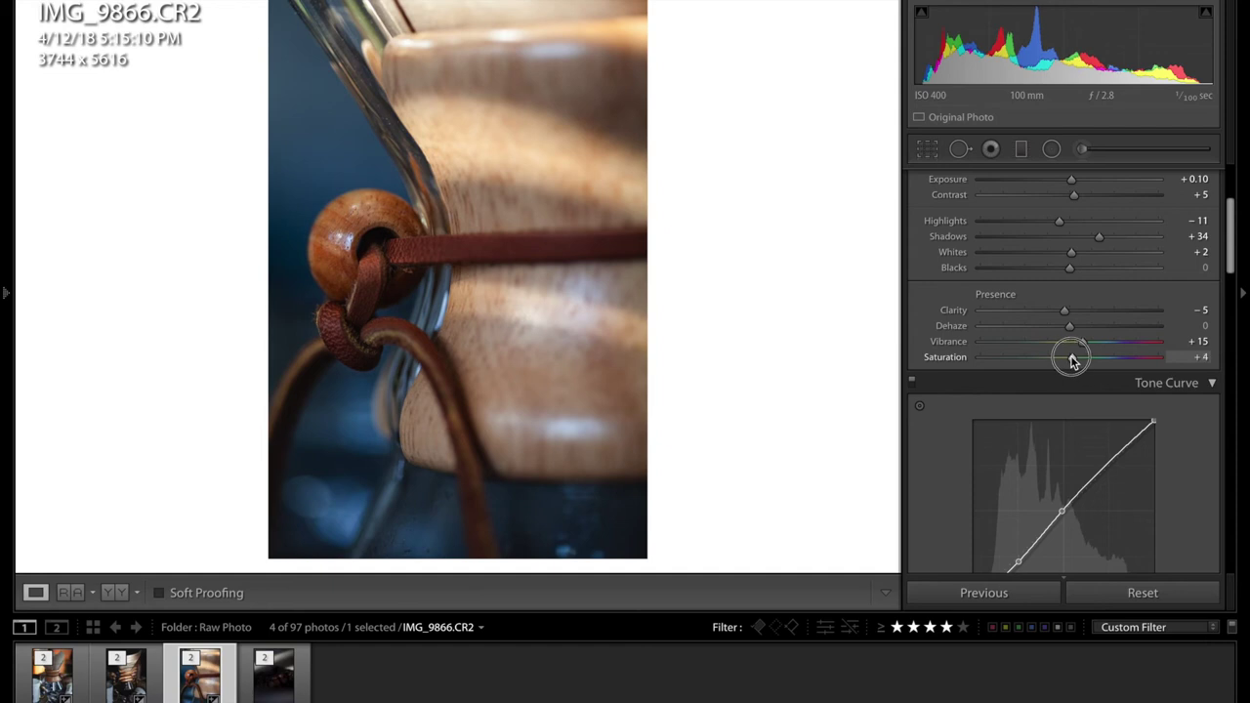
drag(1072, 359, 1068, 357)
Set the HSL hues of IMG_9866.CR2 to red +14, orange -6, yellow -4, green -74, aqua +10 and blue -8.
scroll(1096, 323, down, 2)
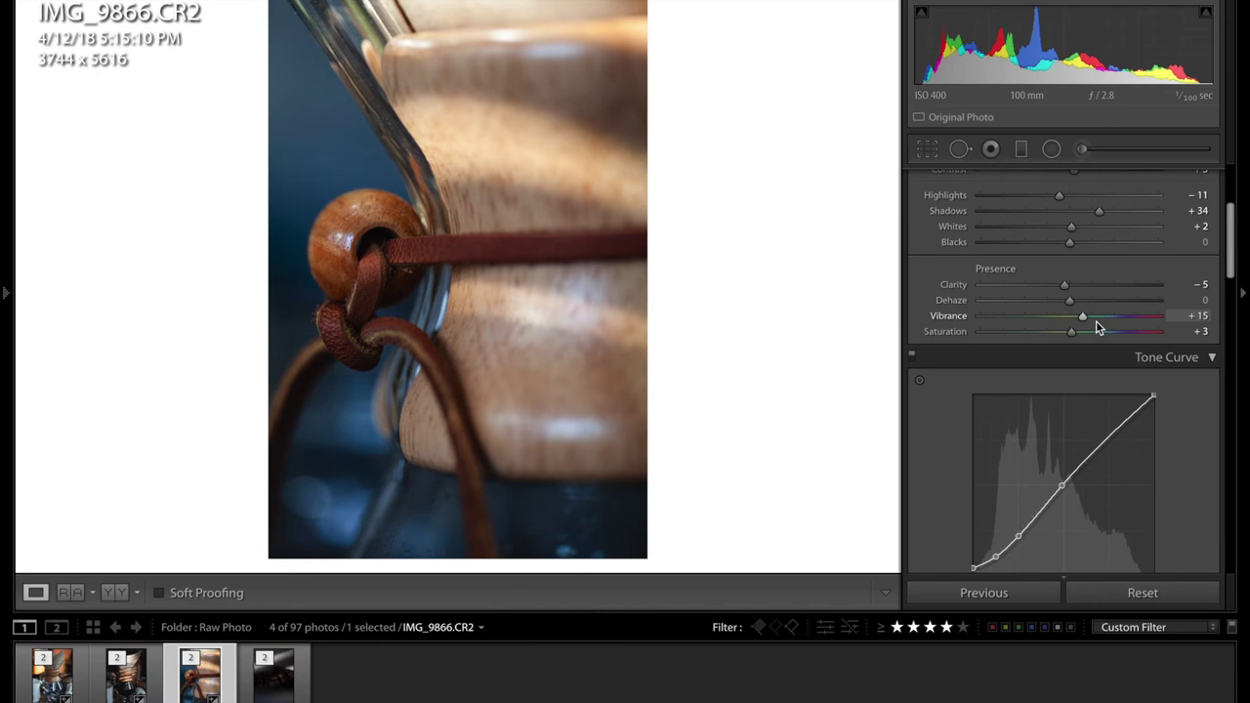
scroll(1095, 320, down, 10)
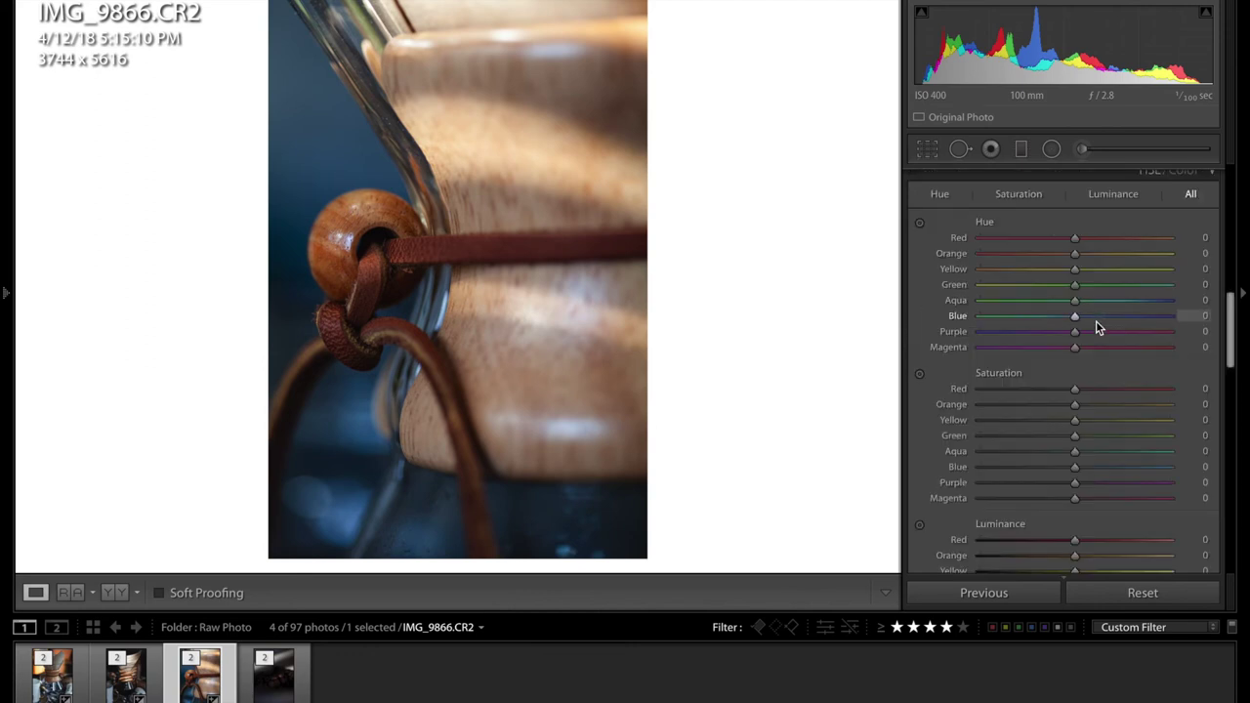
click(1074, 242)
mouse_move(1074, 241)
mouse_down()
mouse_move(1089, 244)
mouse_move(1070, 254)
mouse_up()
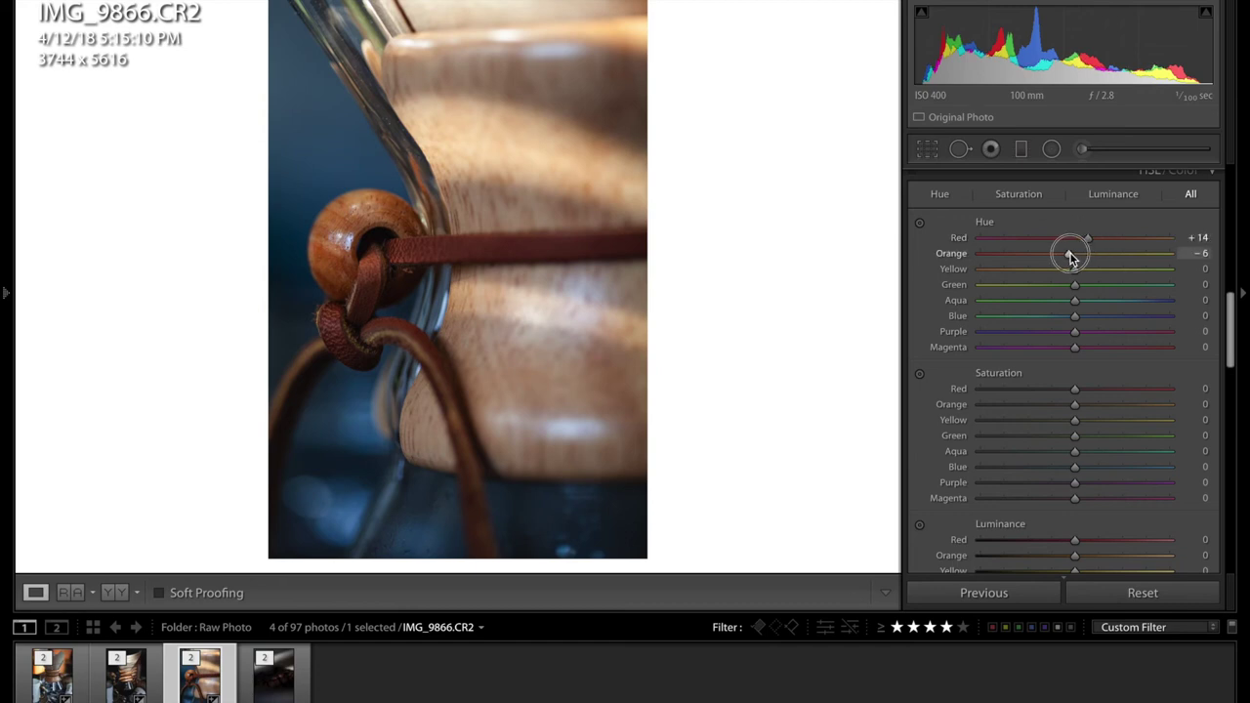
drag(1071, 256, 1071, 255)
drag(1072, 269, 1072, 272)
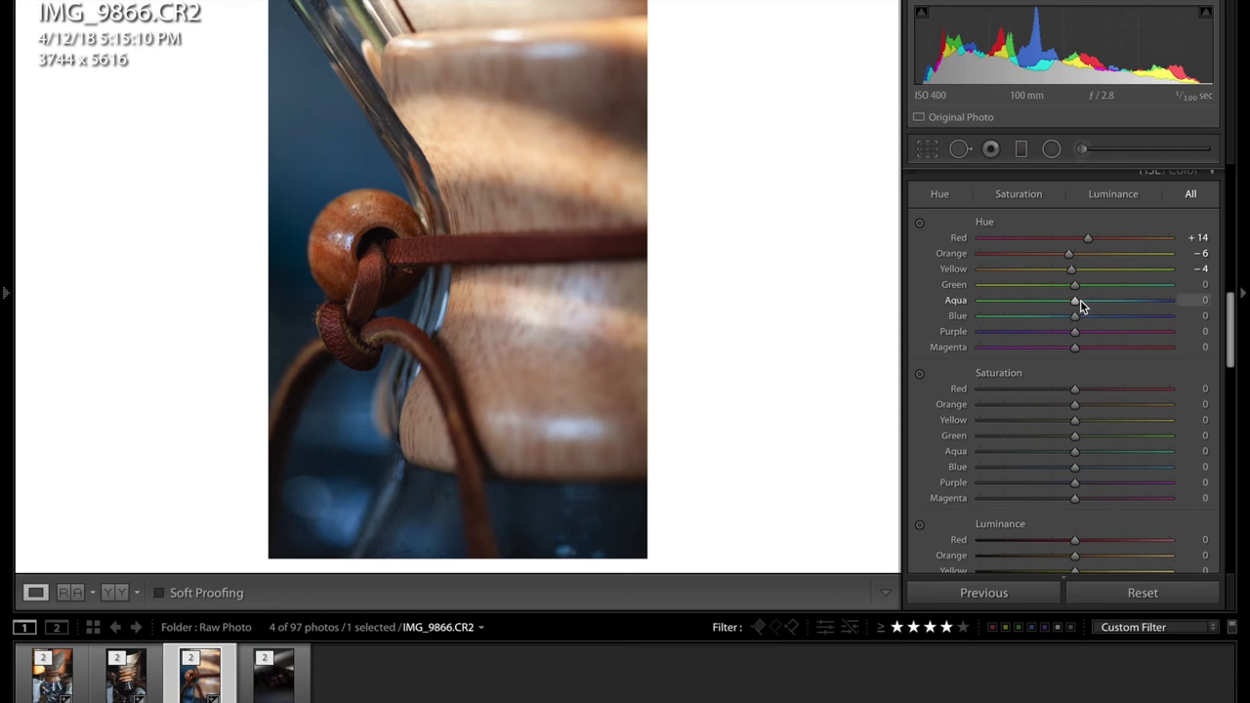
drag(1080, 300, 1085, 304)
drag(1075, 315, 1066, 315)
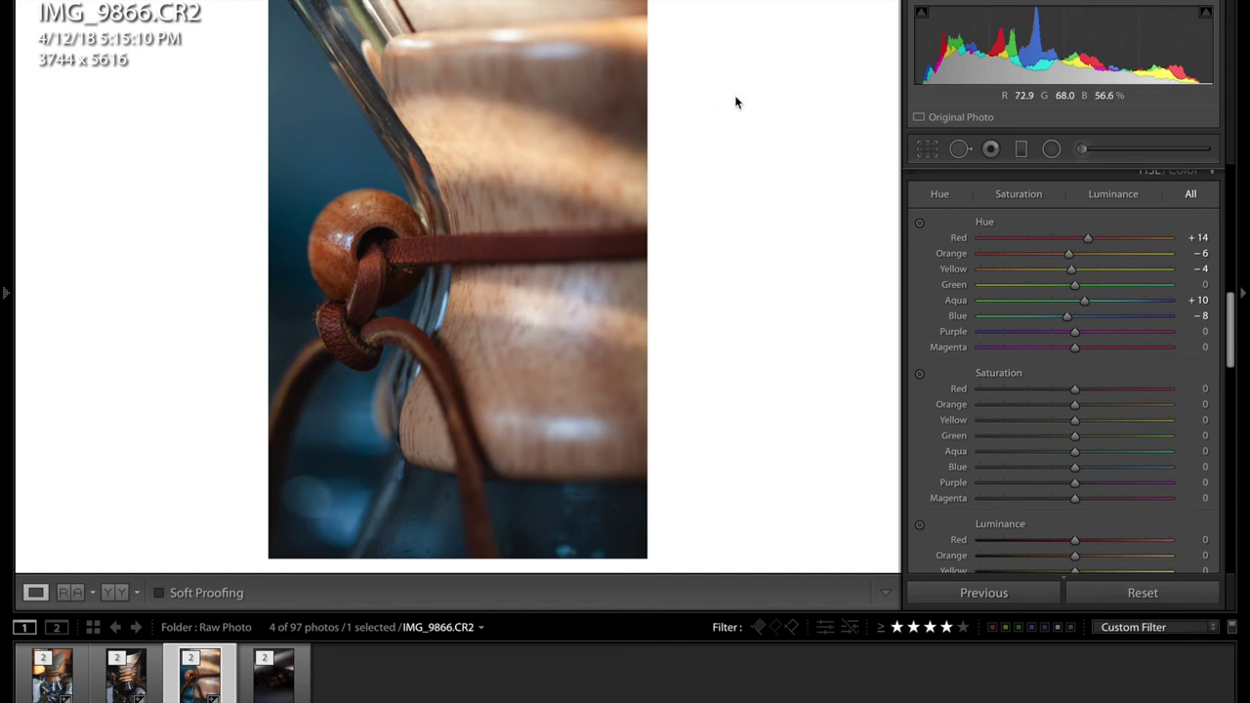
click(1076, 285)
drag(1075, 285, 1006, 286)
Lower the HSL saturation to red -1, orange -6, yellow -12, green -50, aqua -11, blue -20, purple -11 and magenta -2.
drag(1073, 390, 1056, 469)
drag(1073, 482, 1072, 525)
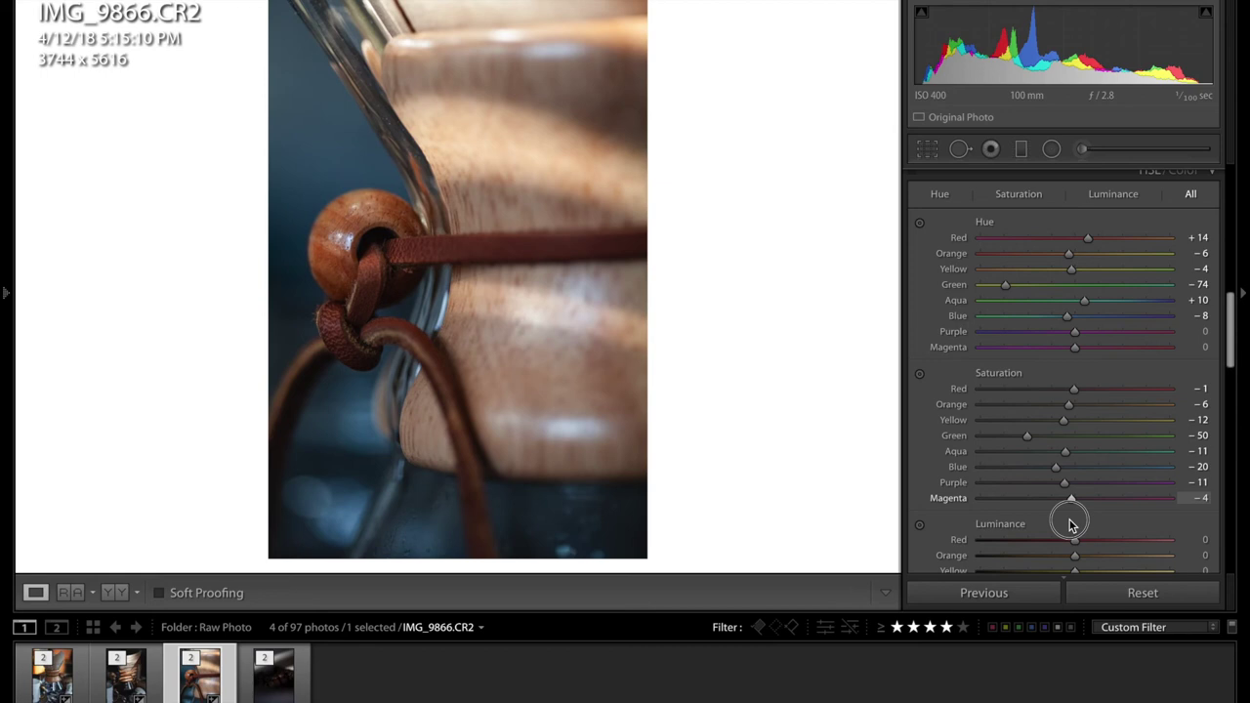
Set the HSL luminance to orange +3, yellow -6 and blue about -8.
scroll(1130, 468, down, 4)
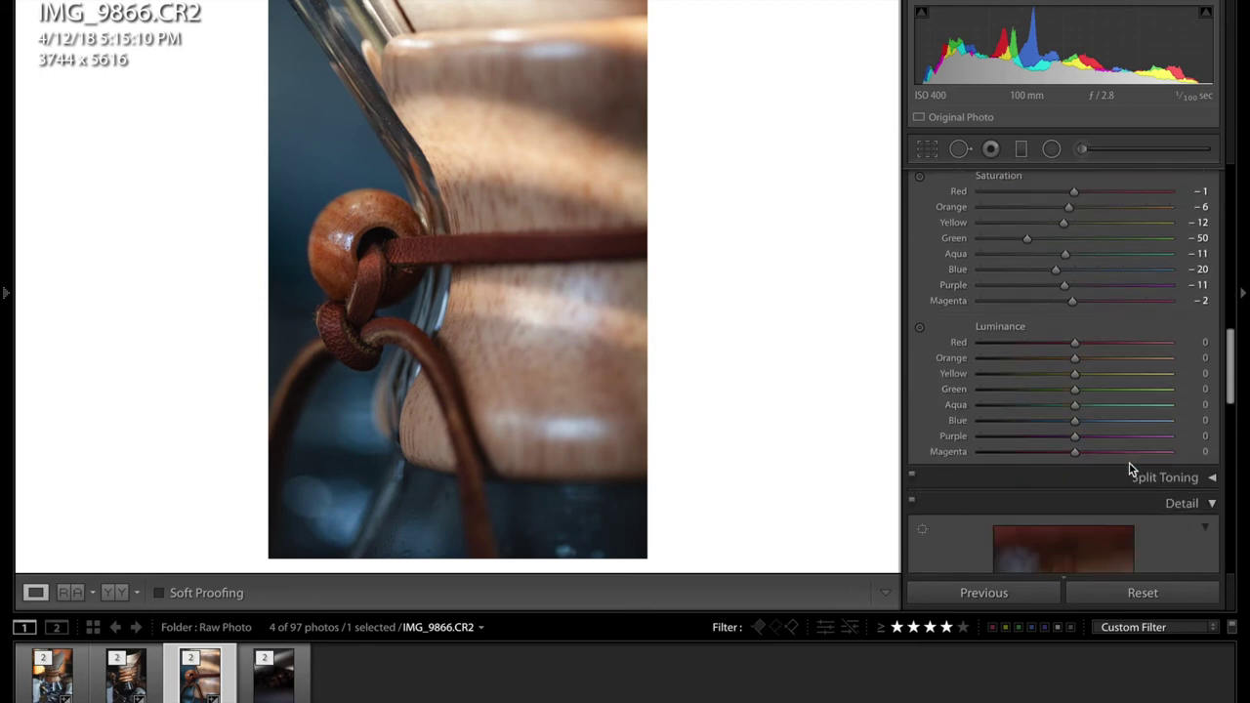
mouse_move(1075, 364)
mouse_down()
mouse_move(1061, 375)
mouse_move(1071, 382)
mouse_up()
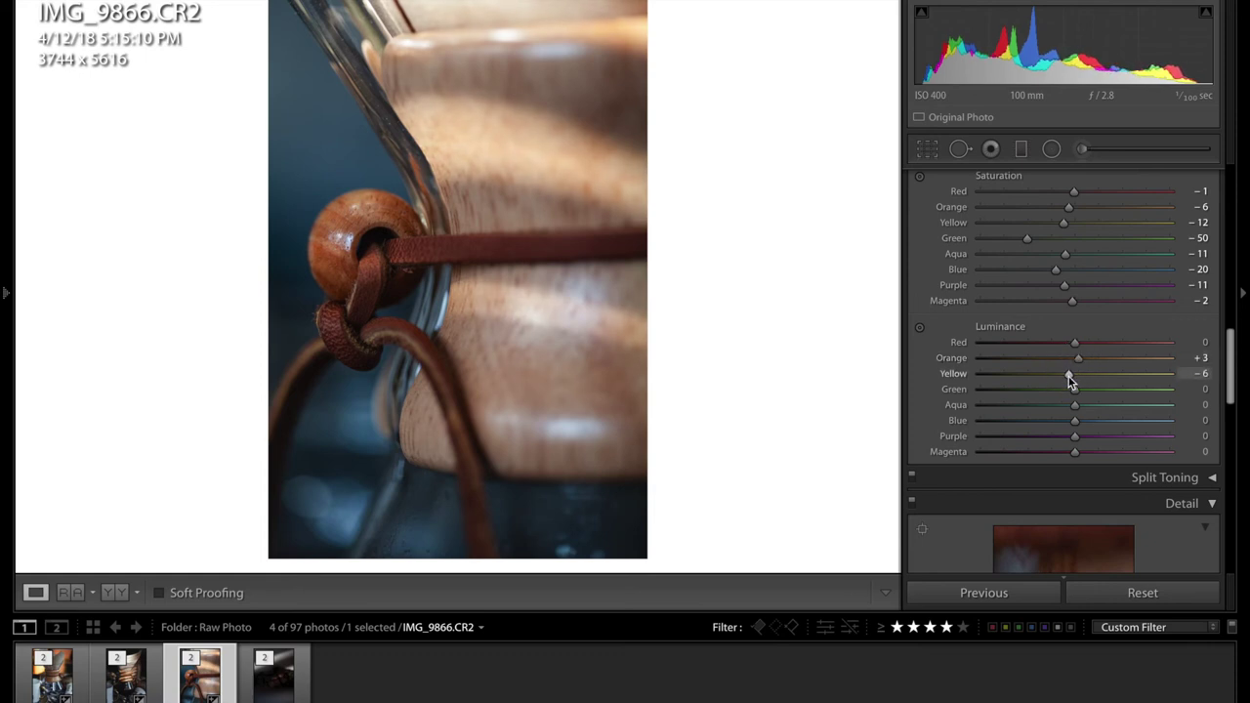
drag(1075, 420, 1069, 422)
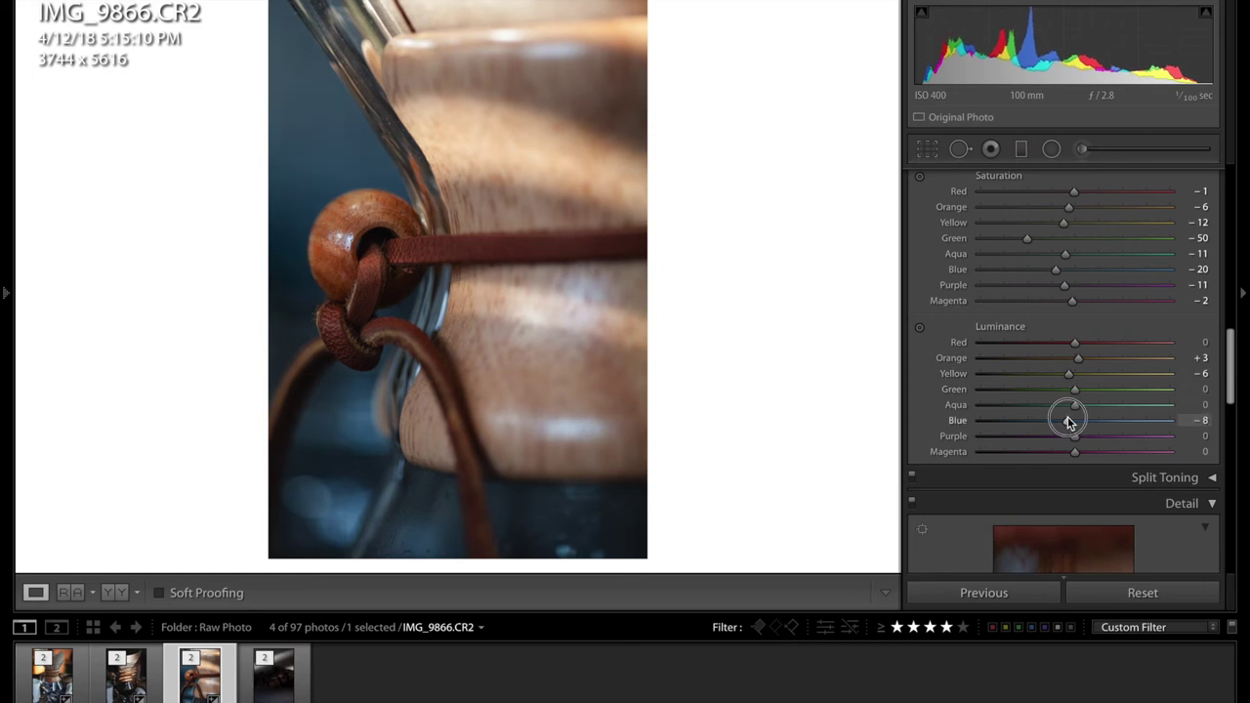
Enable the lens profile corrections for IMG_9866.CR2 and reduce the profile's vignetting amount to 51.
scroll(976, 405, down, 10)
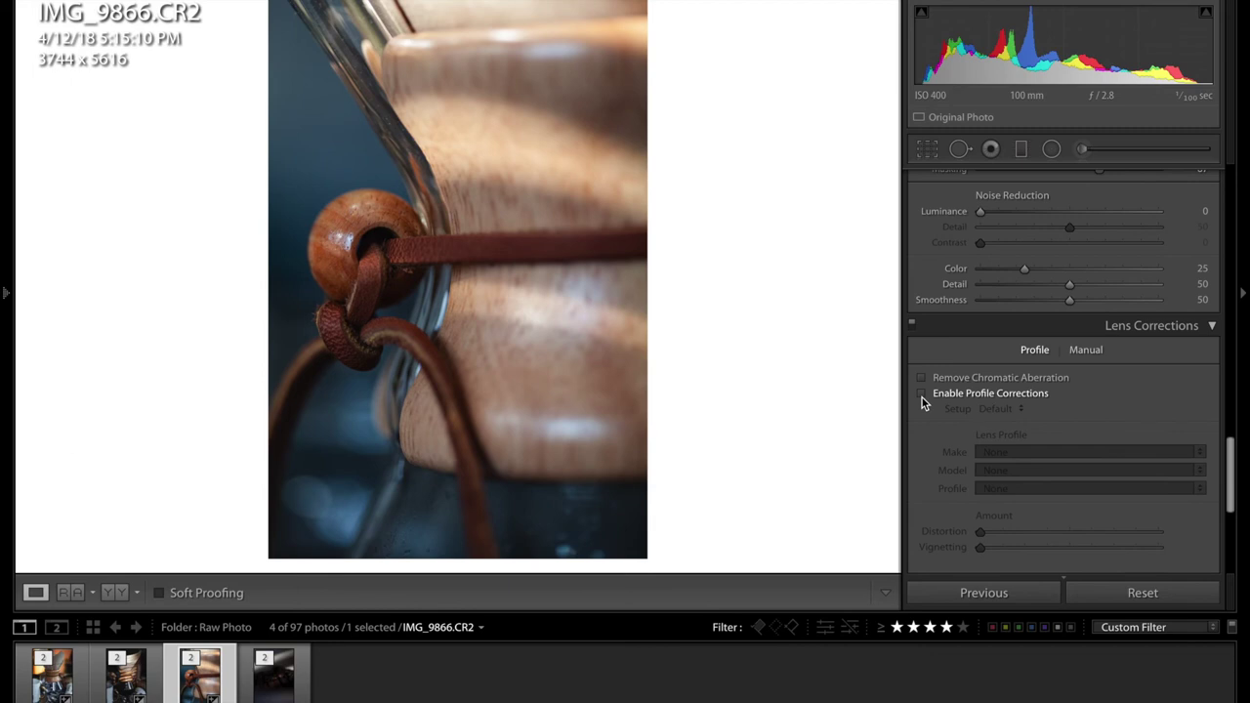
click(966, 394)
scroll(1074, 381, down, 3)
drag(1071, 375, 1032, 377)
scroll(1032, 377, down, 1)
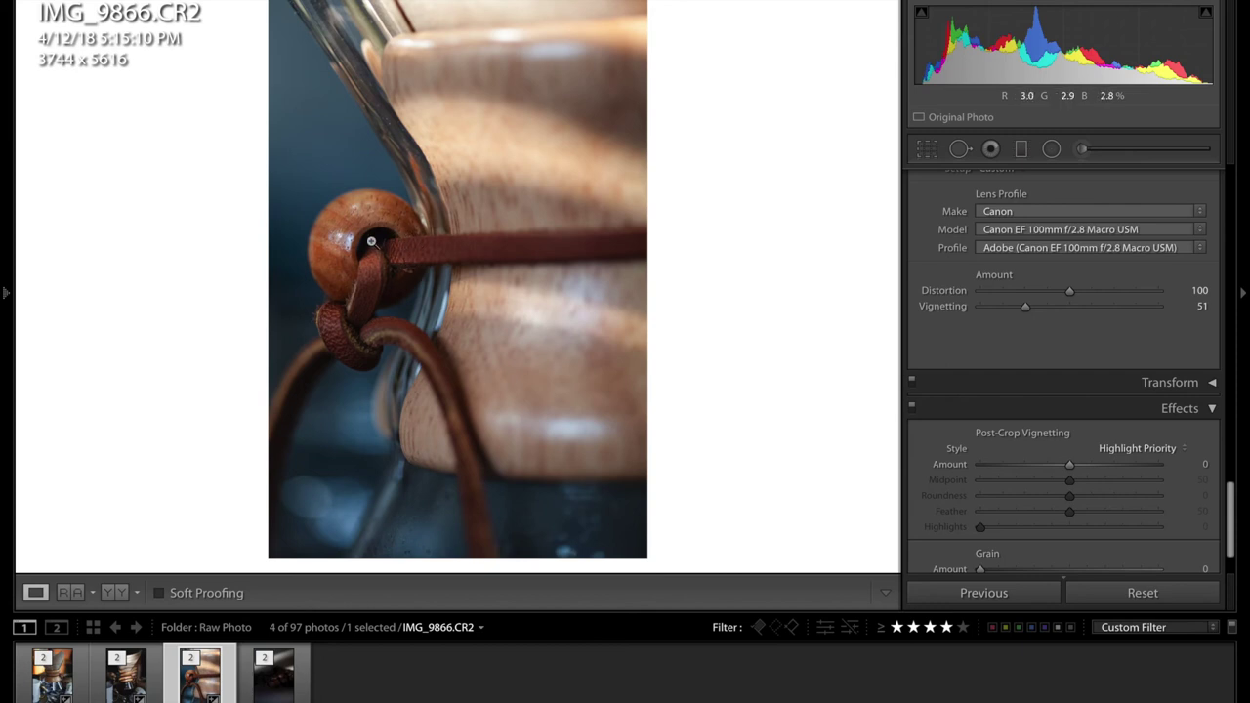
Paint a Clarity effect of 20 over the wooden bead and leather cord with the Adjustment Brush.
scroll(1012, 354, up, 10)
click(1082, 149)
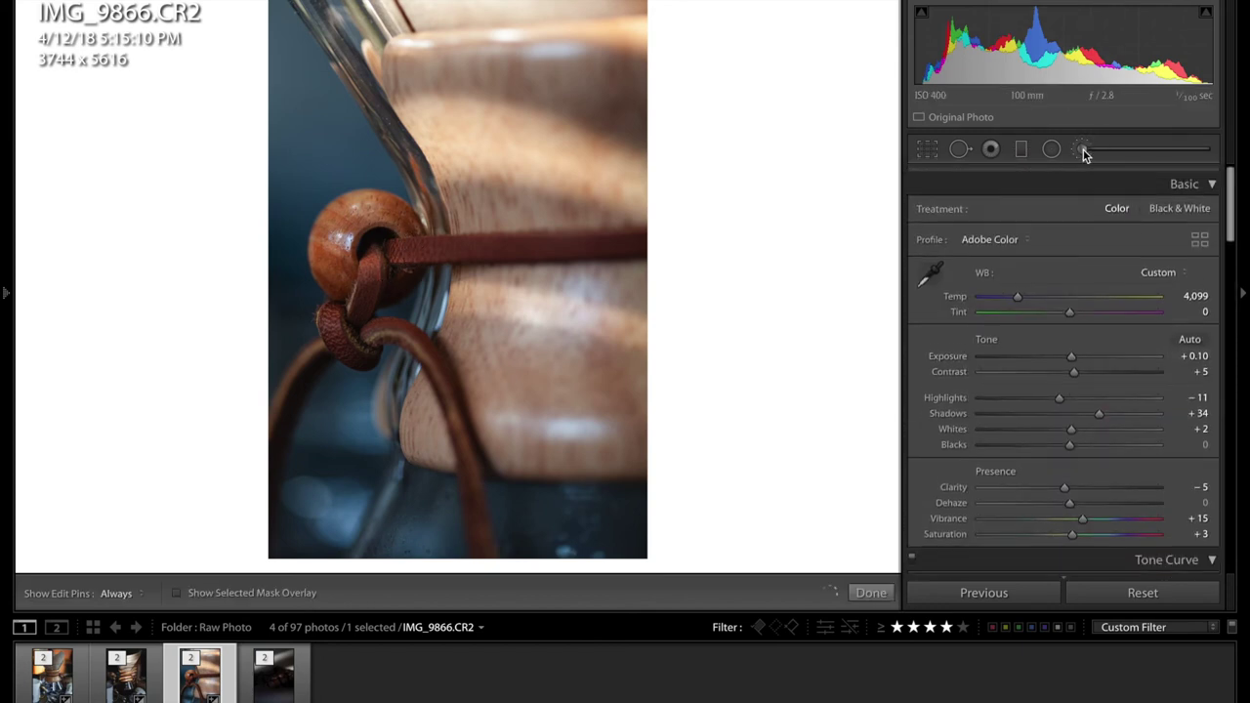
click(984, 208)
click(989, 206)
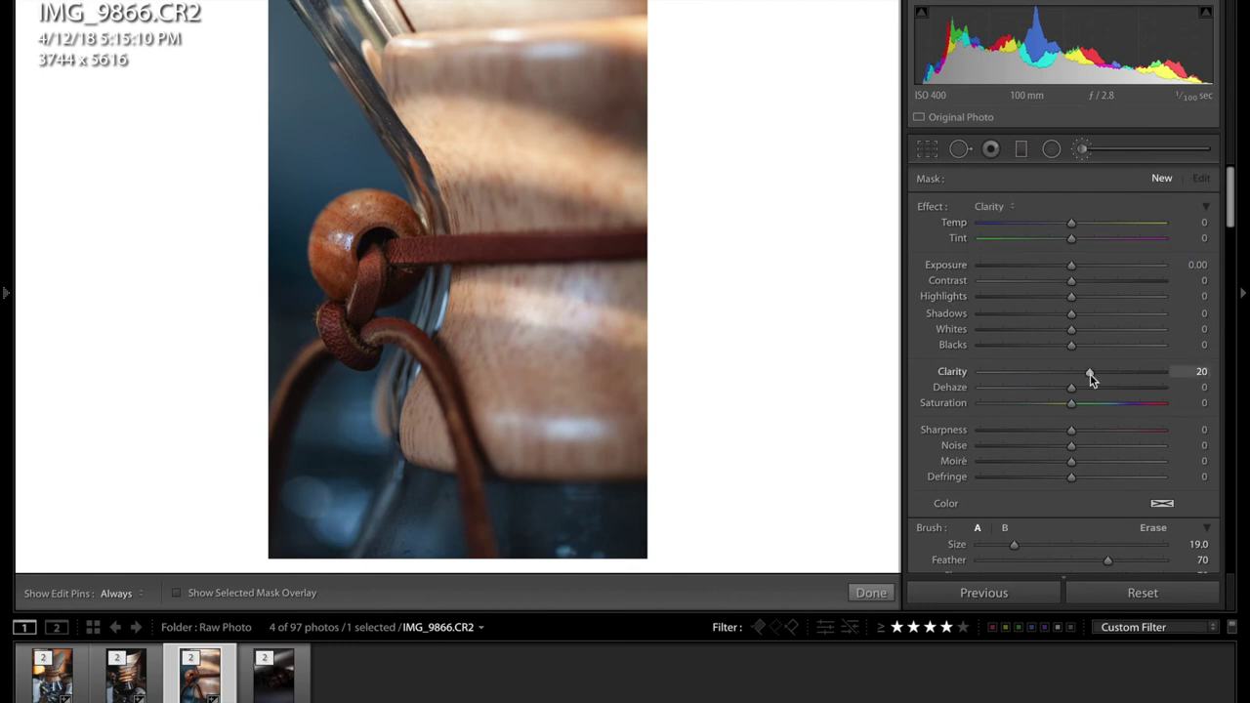
key(h)
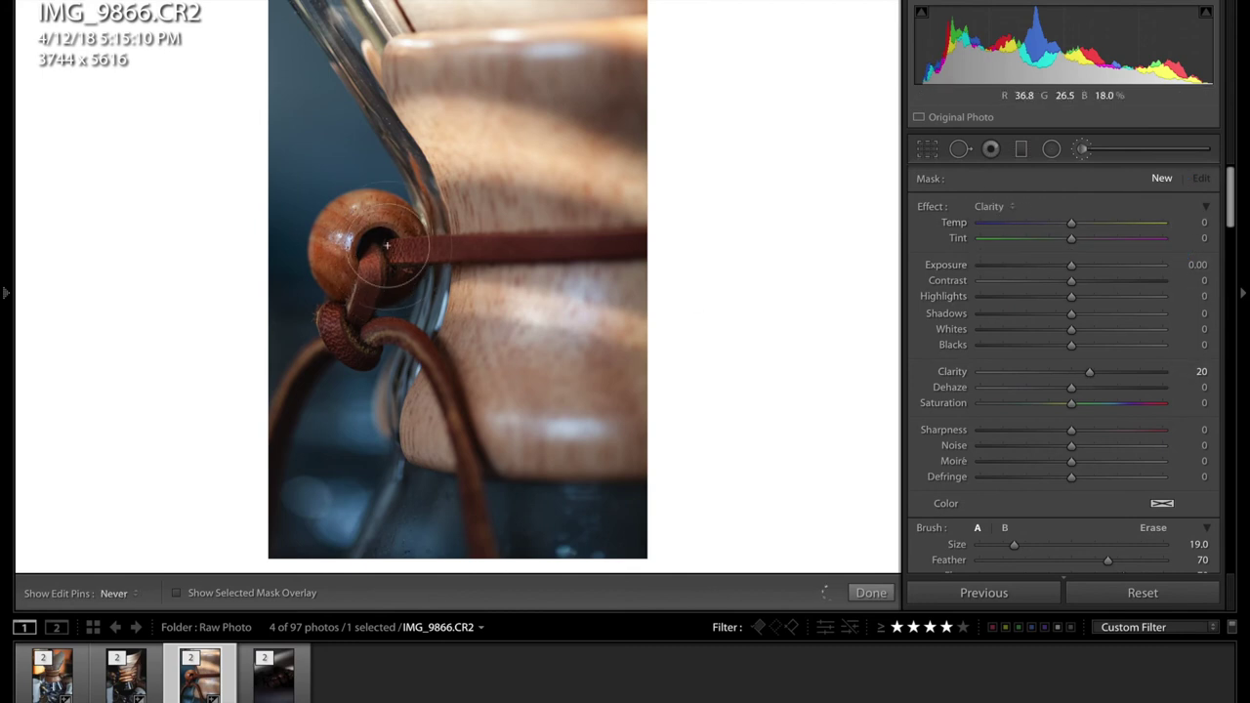
mouse_move(365, 254)
mouse_down()
mouse_move(418, 241)
mouse_move(376, 286)
mouse_up()
key(h)
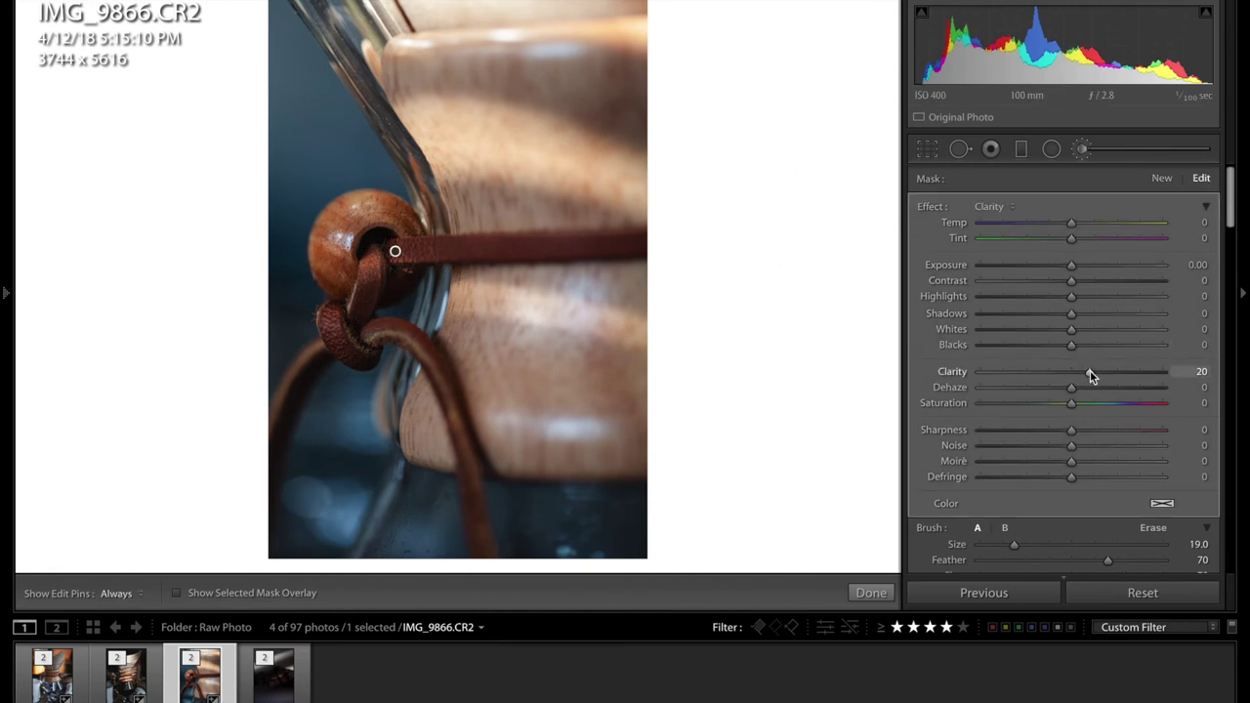
Raise the painted area's Clarity to 26 and compare the photo with and without the brush adjustment, keeping the adjustment.
drag(1090, 377, 1096, 377)
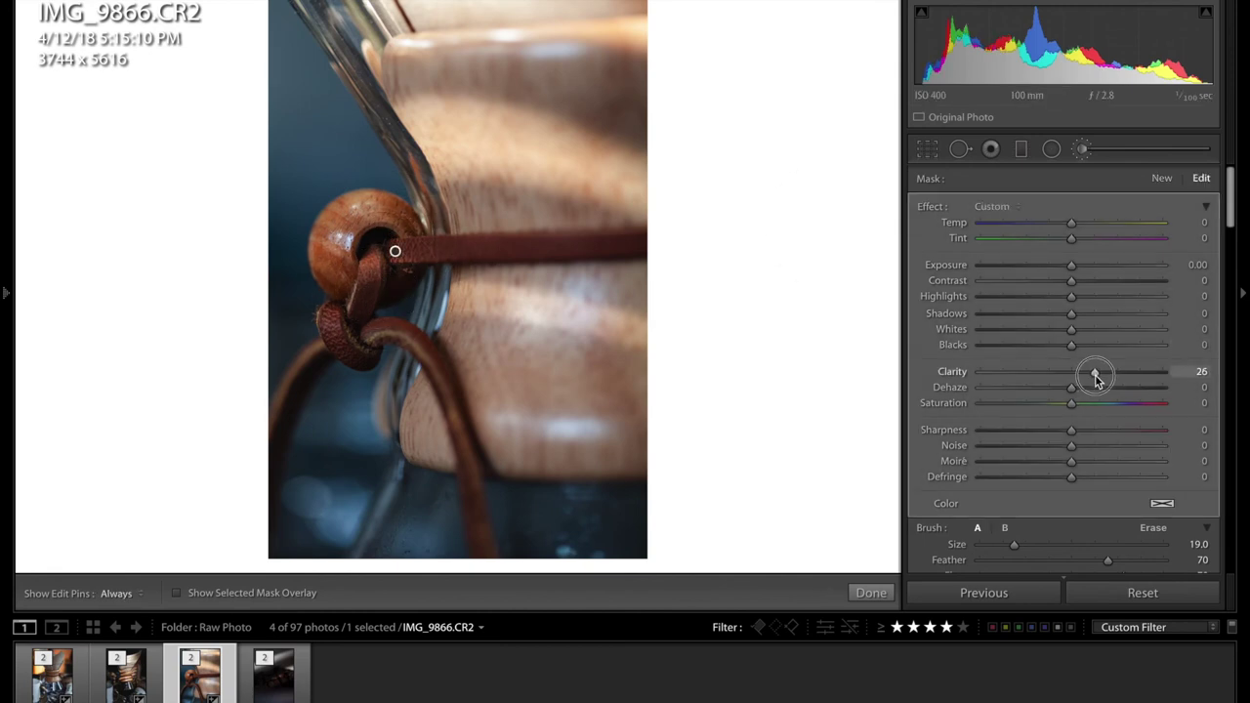
key(Delete)
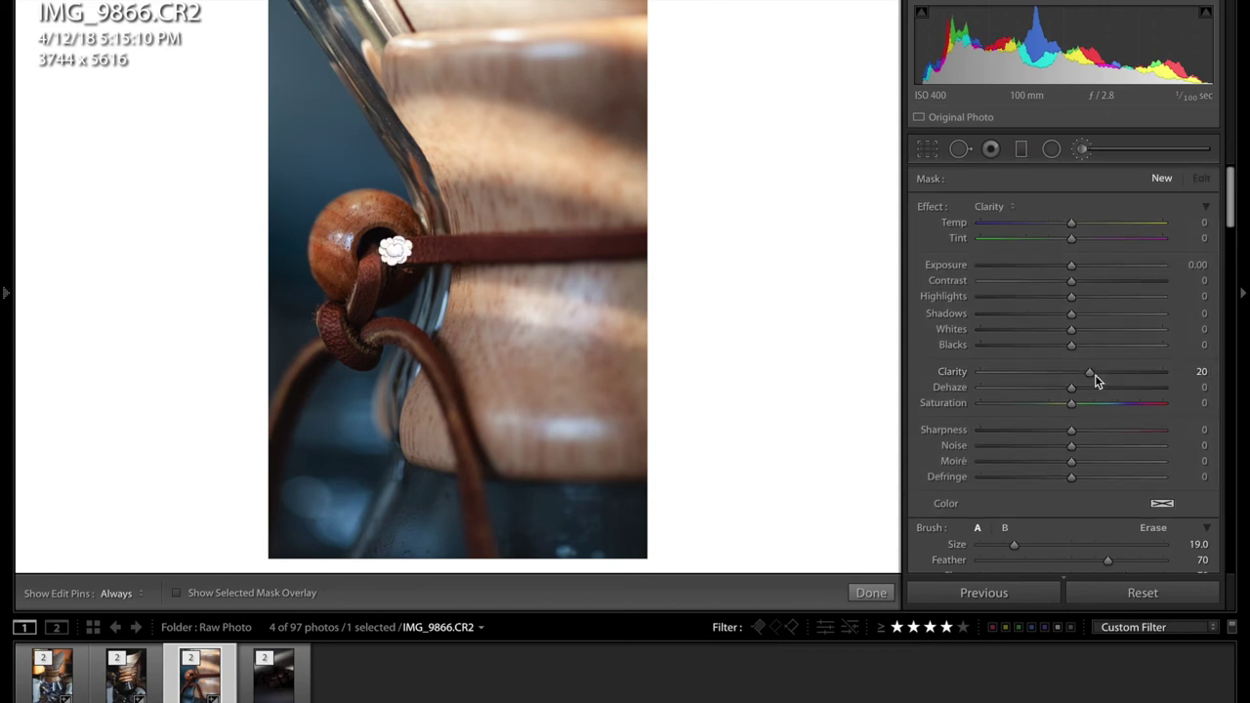
key(ctrl+z)
key(ctrl+shift+z)
key(ctrl+z)
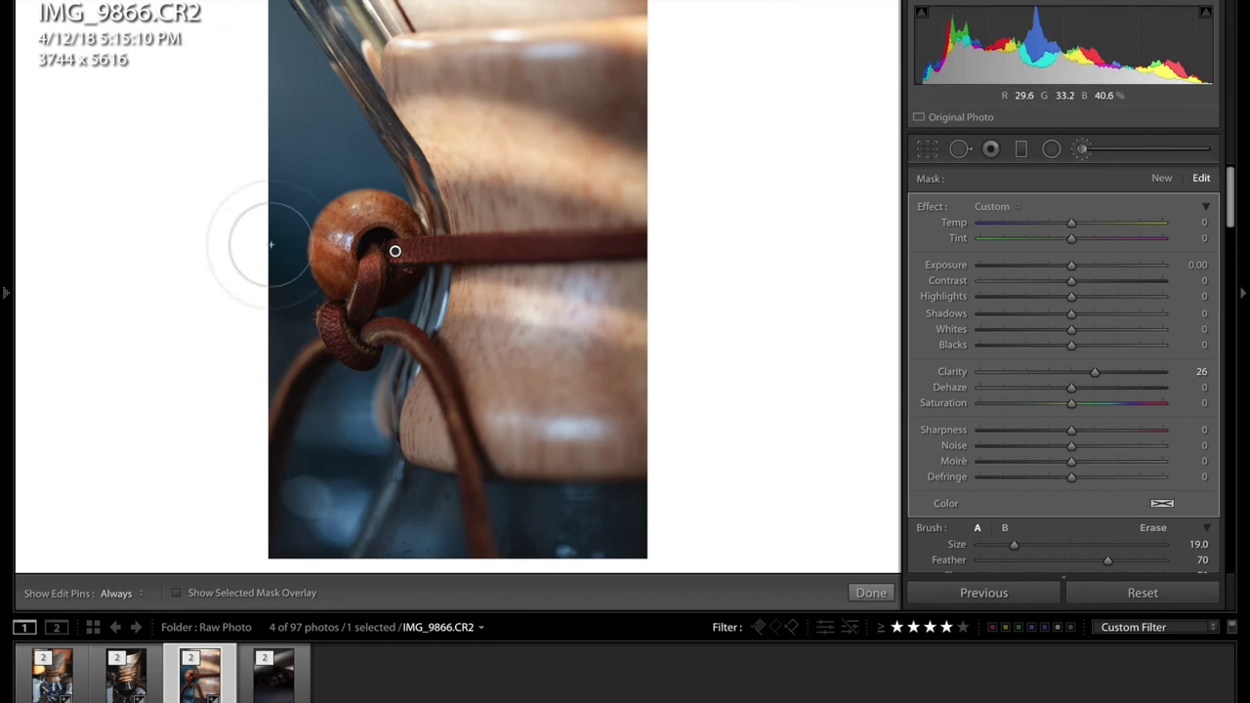
click(1084, 151)
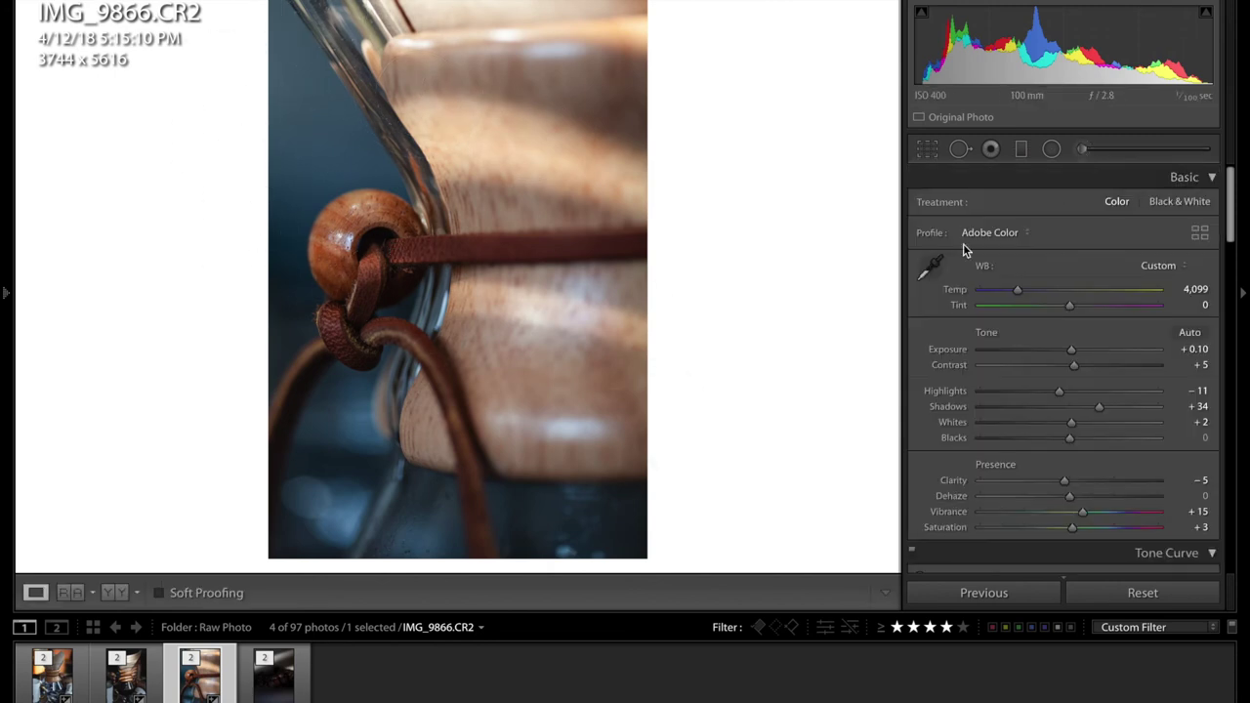
On IMG_9875.CR2, set Exposure to +1.65, white balance Temp to 4,067, Tint to +1 and Contrast to +5.
key(Right)
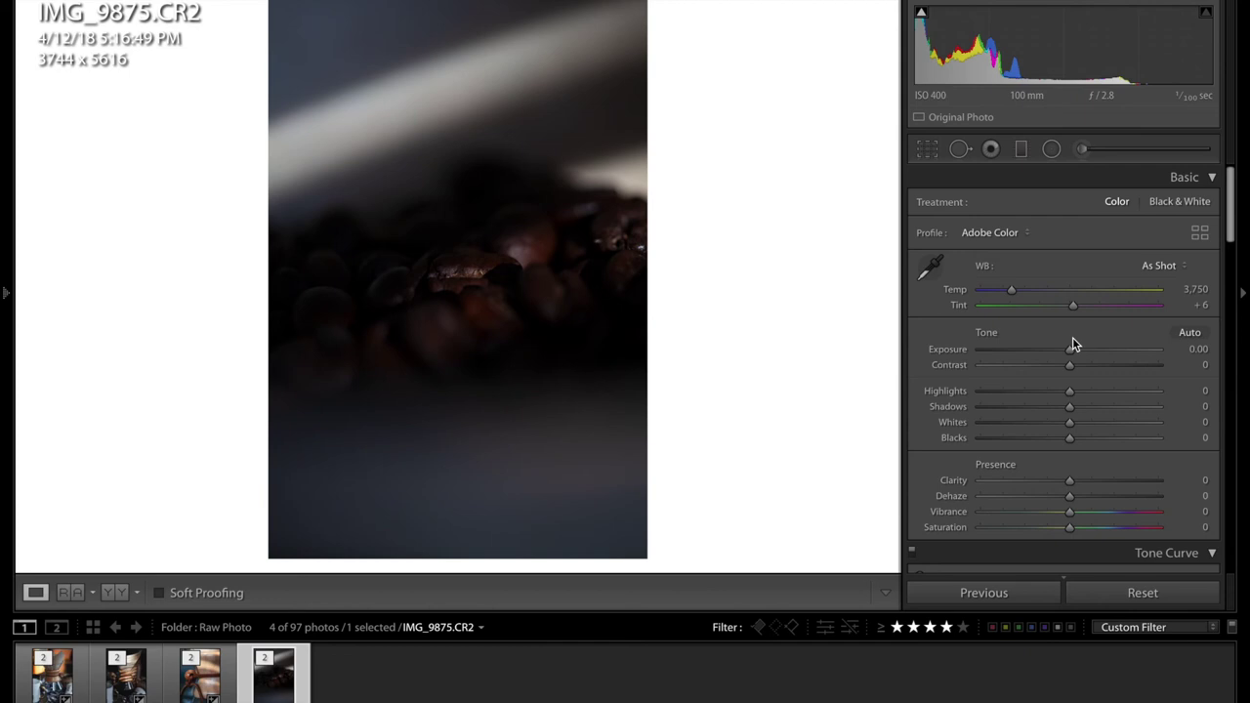
drag(1069, 350, 1101, 354)
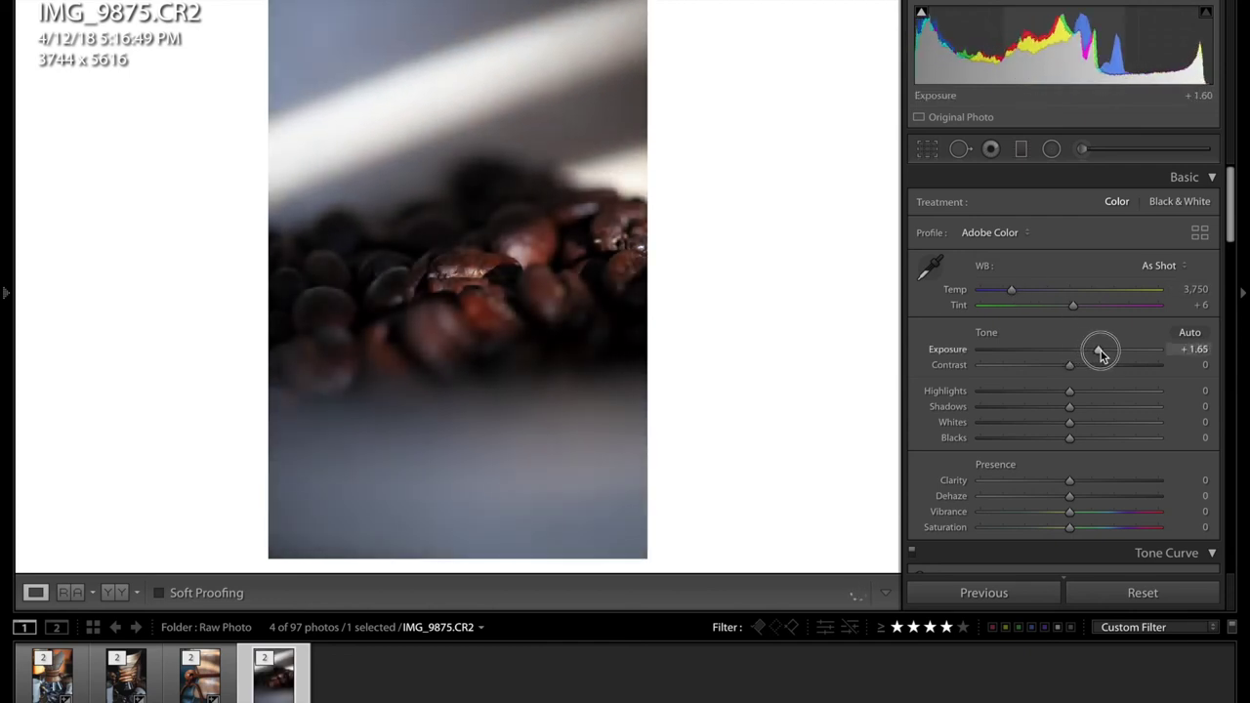
drag(1100, 350, 1099, 350)
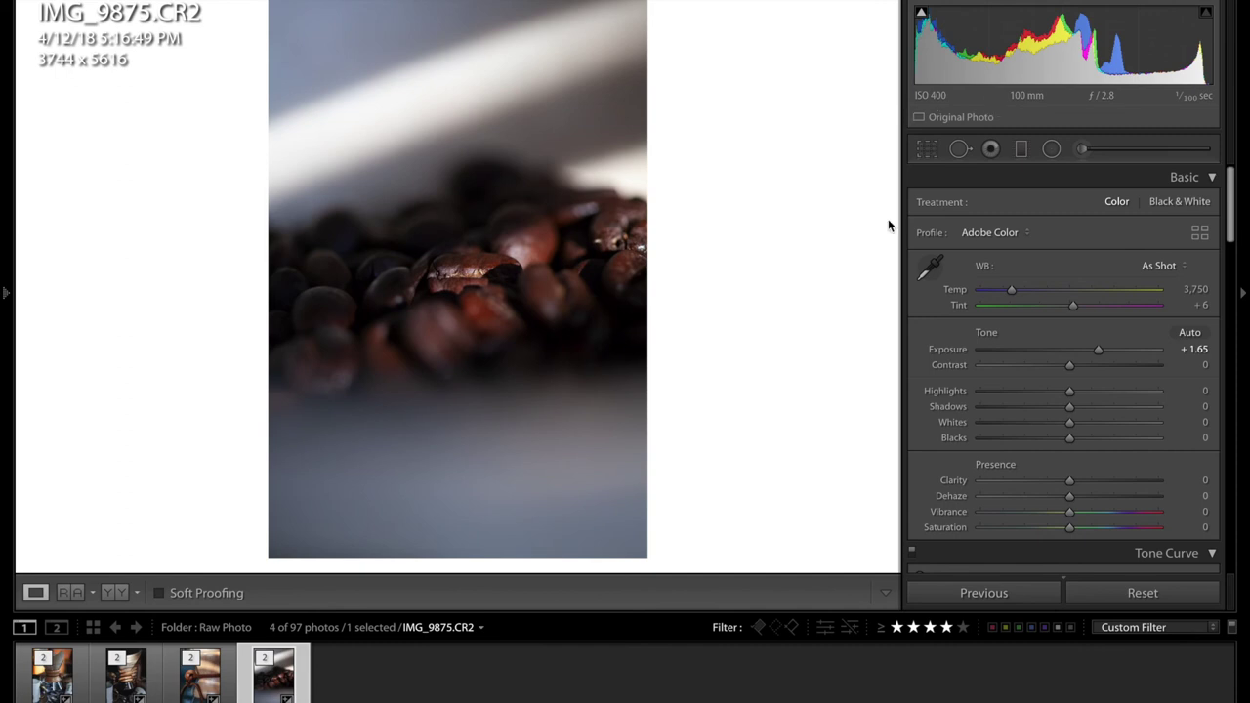
drag(1011, 290, 1071, 305)
drag(1070, 369, 1072, 367)
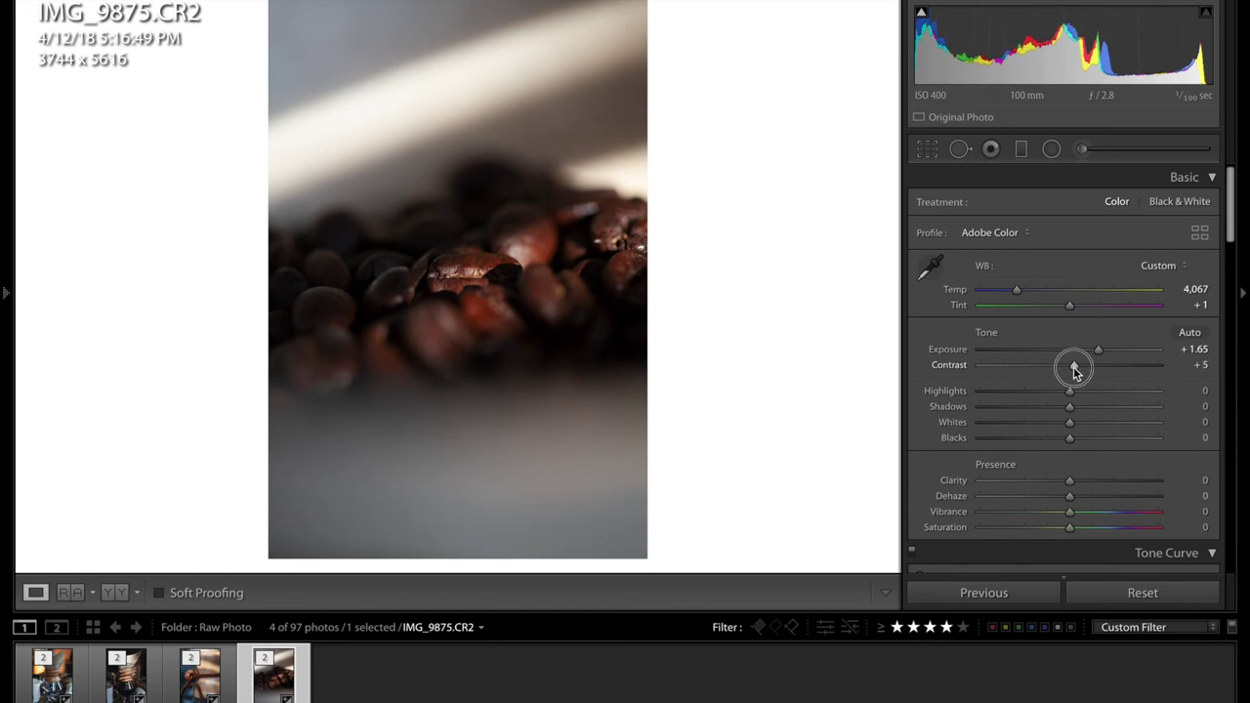
Shape the RGB point curve by lowering the shadows, anchoring the midtones and slightly lifting the black point.
scroll(1072, 367, down, 5)
drag(1016, 376, 1016, 381)
drag(1066, 335, 1061, 332)
drag(973, 421, 973, 413)
drag(996, 401, 996, 401)
On the Red tone curve, lower the shadows to about 25.1 / 23.5 % and anchor the highlights near the three-quarter mark.
click(1143, 442)
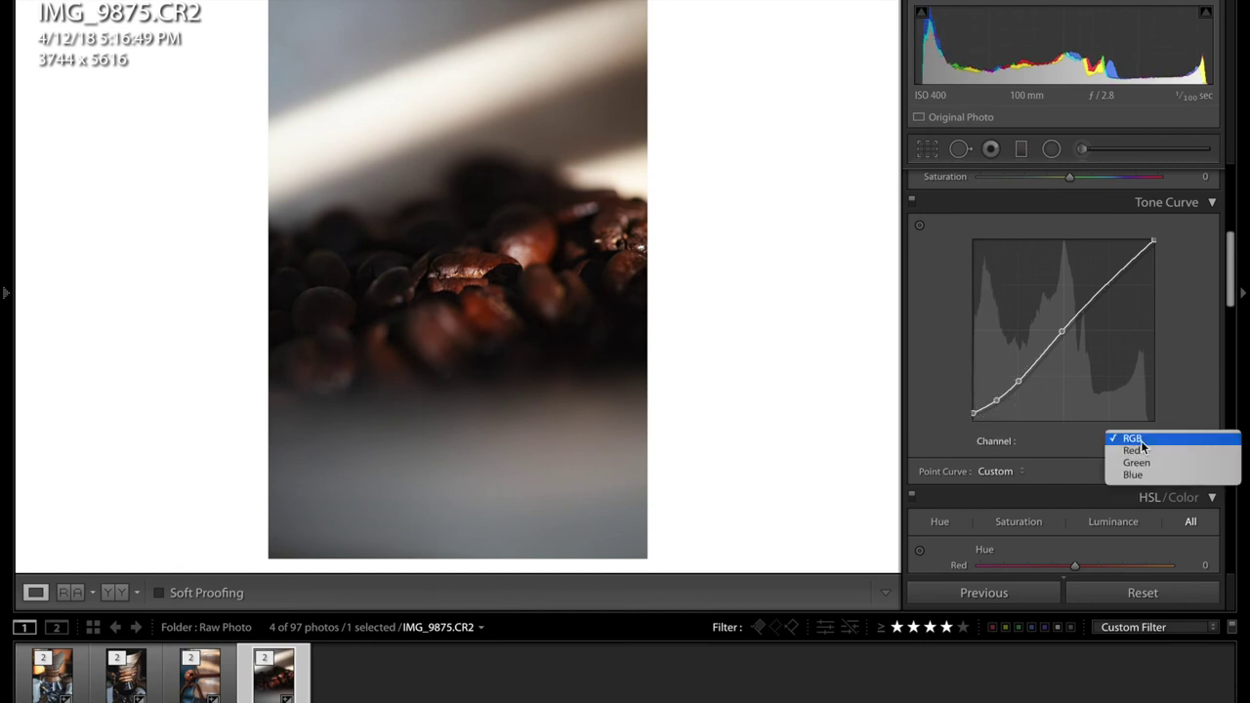
click(1139, 450)
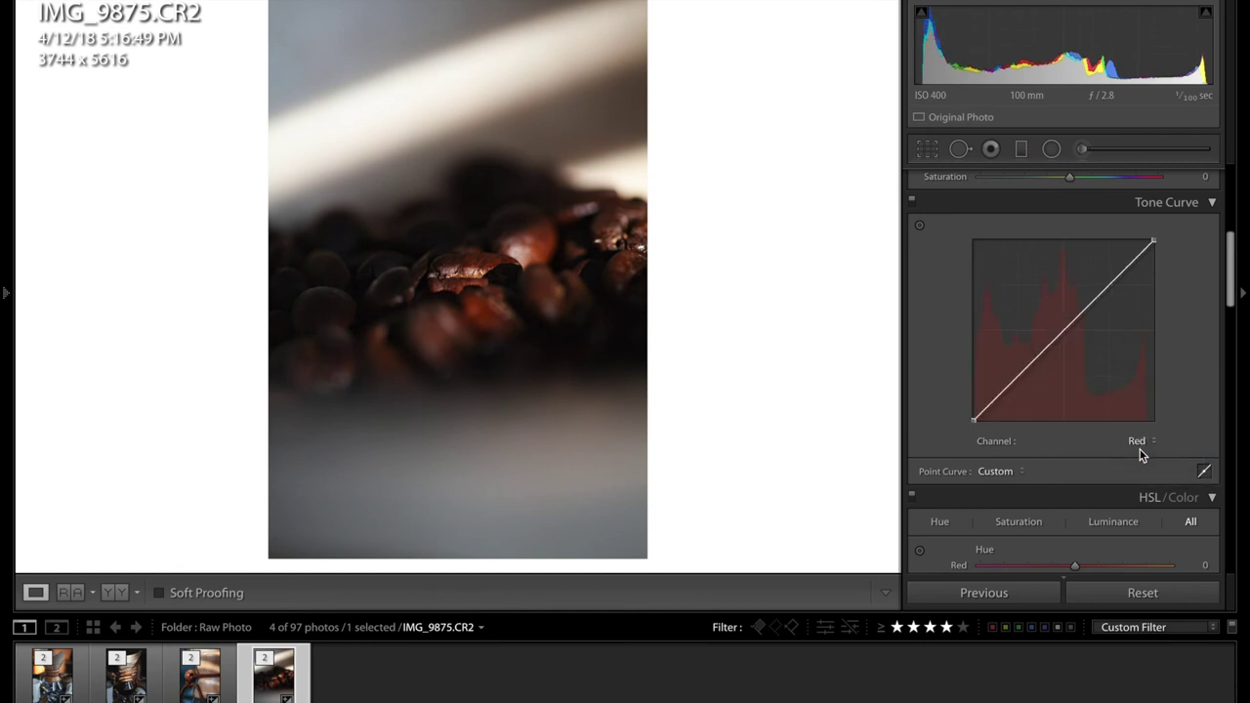
mouse_move(1018, 378)
mouse_down()
mouse_move(1075, 322)
mouse_move(1020, 384)
mouse_up()
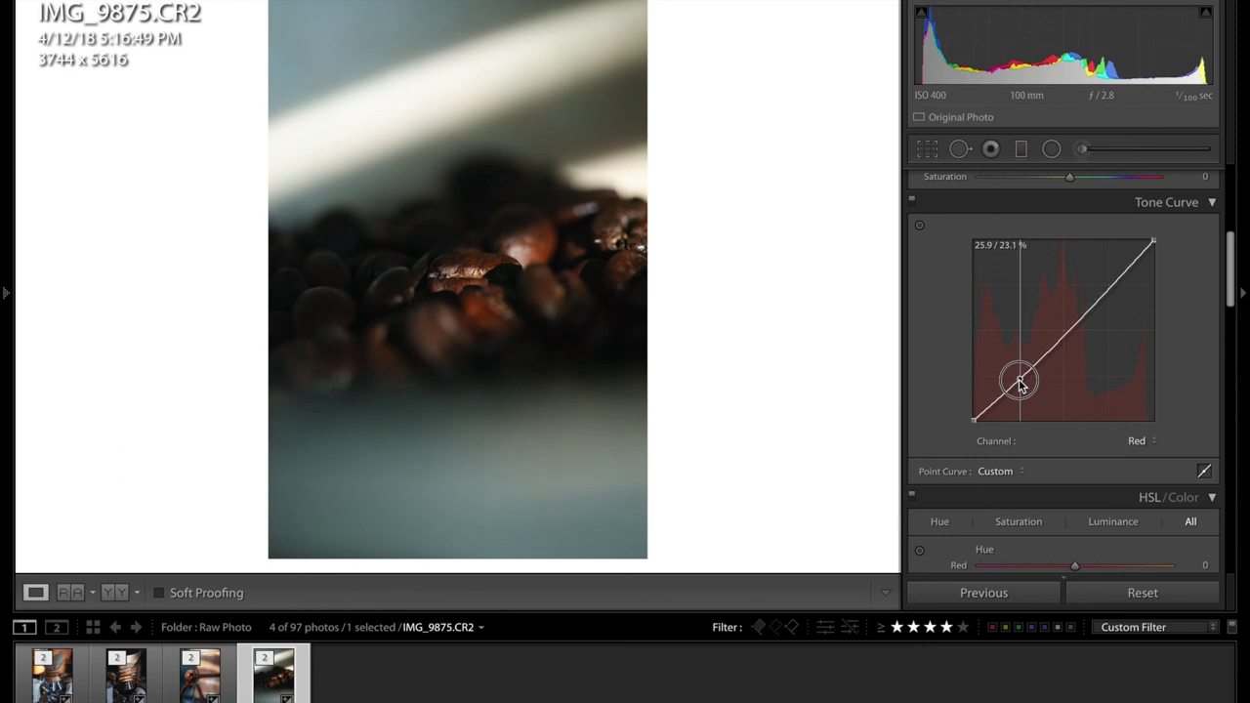
click(1111, 289)
drag(1110, 289, 1108, 288)
drag(1024, 377, 1017, 381)
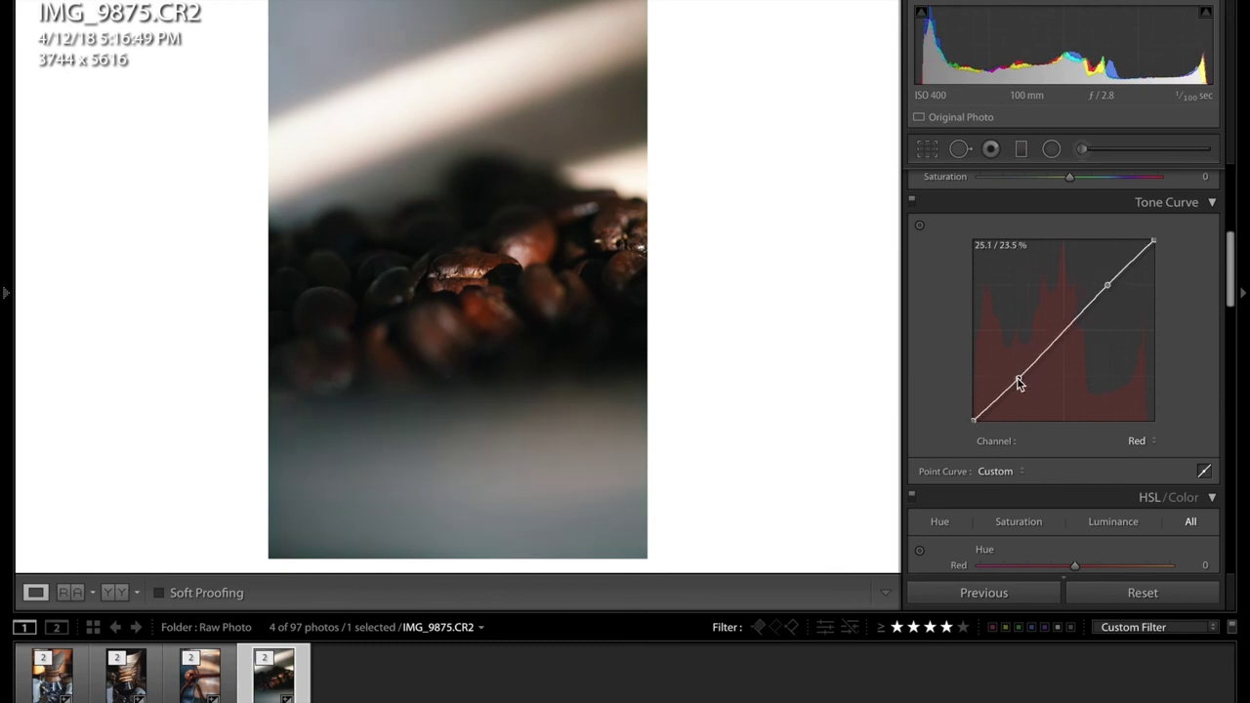
On the Green tone curve, lower the shadows slightly at the quarter mark and add a highlight point near three quarters.
click(1137, 441)
click(1137, 442)
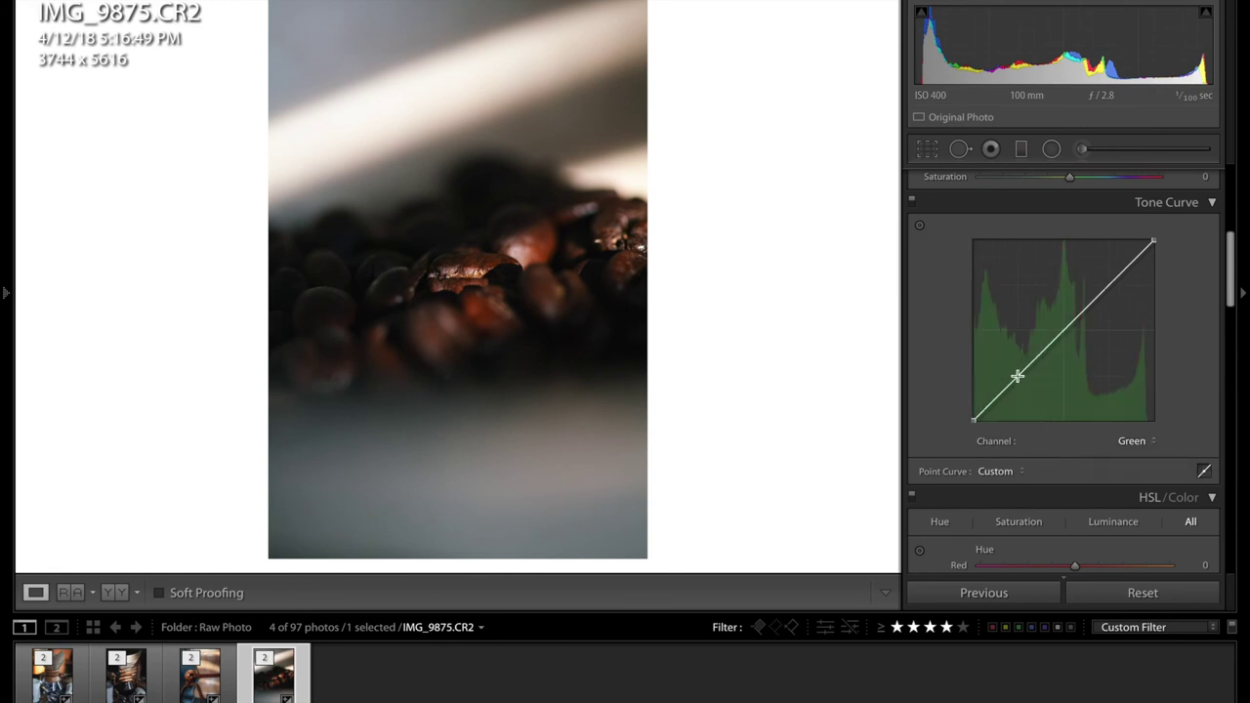
click(1018, 380)
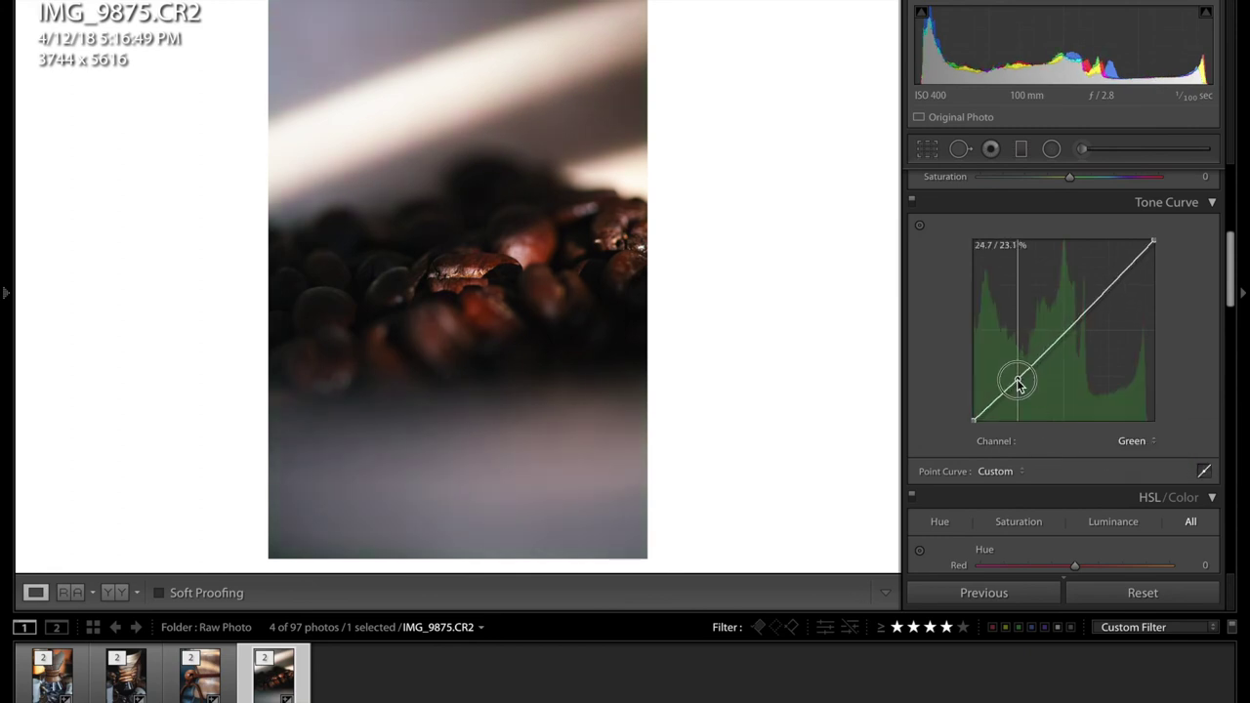
click(1110, 286)
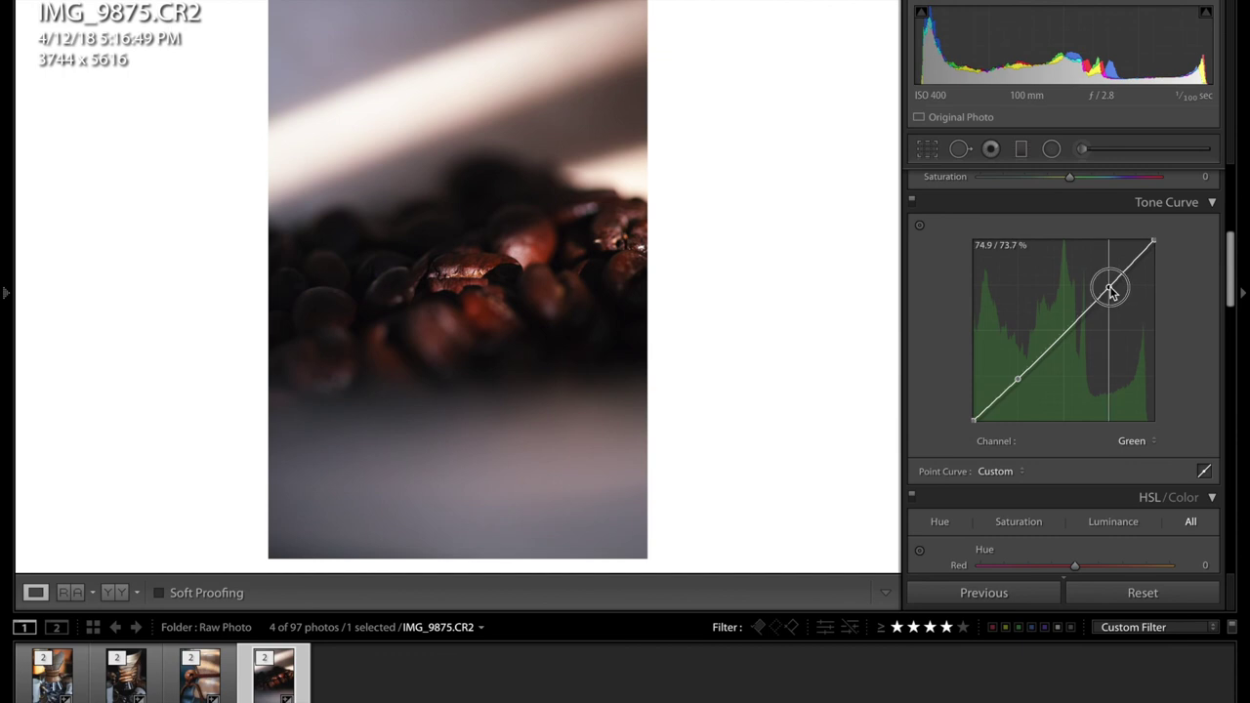
On the Blue tone curve, set a shadow point at about 25.1 / 23.5 % and a highlight point at about 74.5 / 74.1 %.
click(1136, 440)
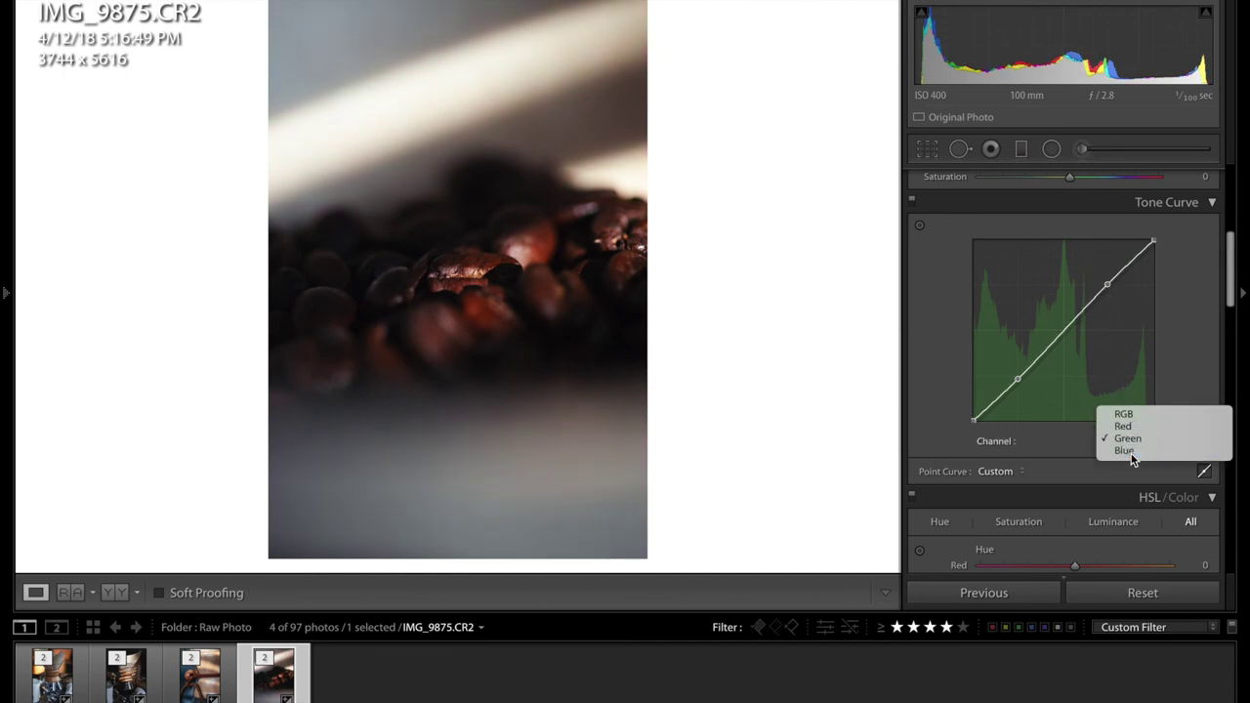
click(1128, 451)
click(1016, 378)
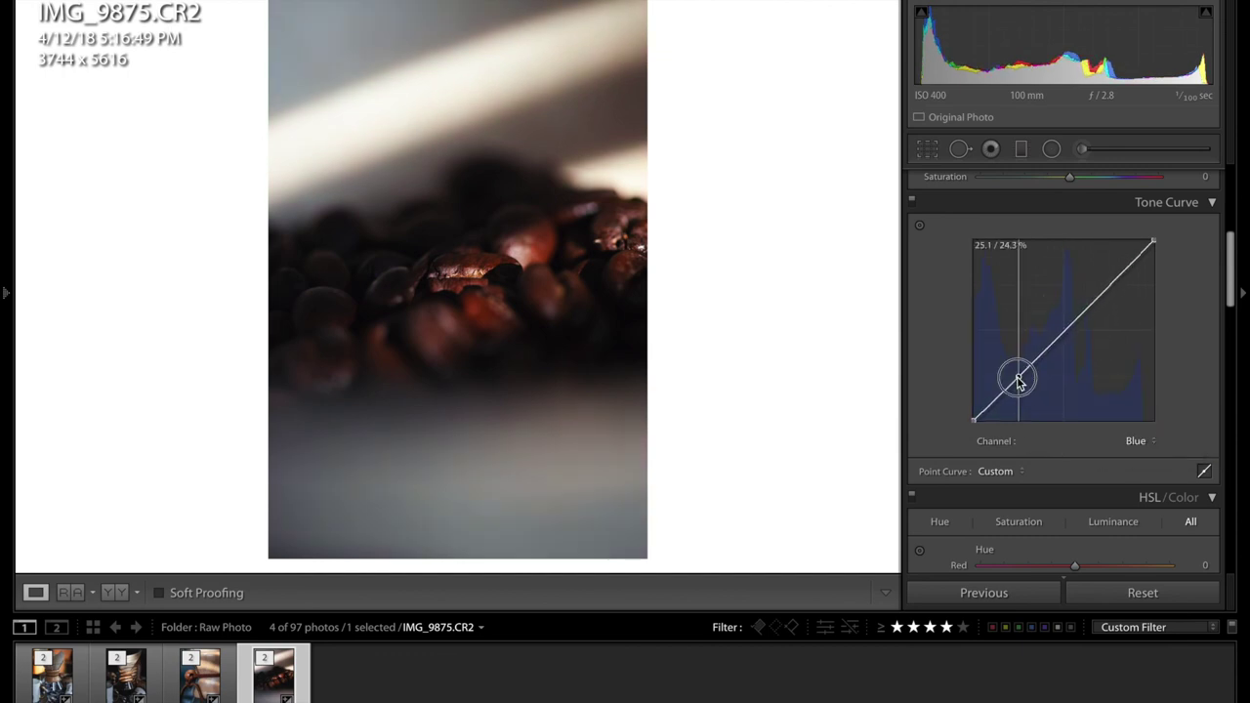
drag(1017, 378, 1017, 380)
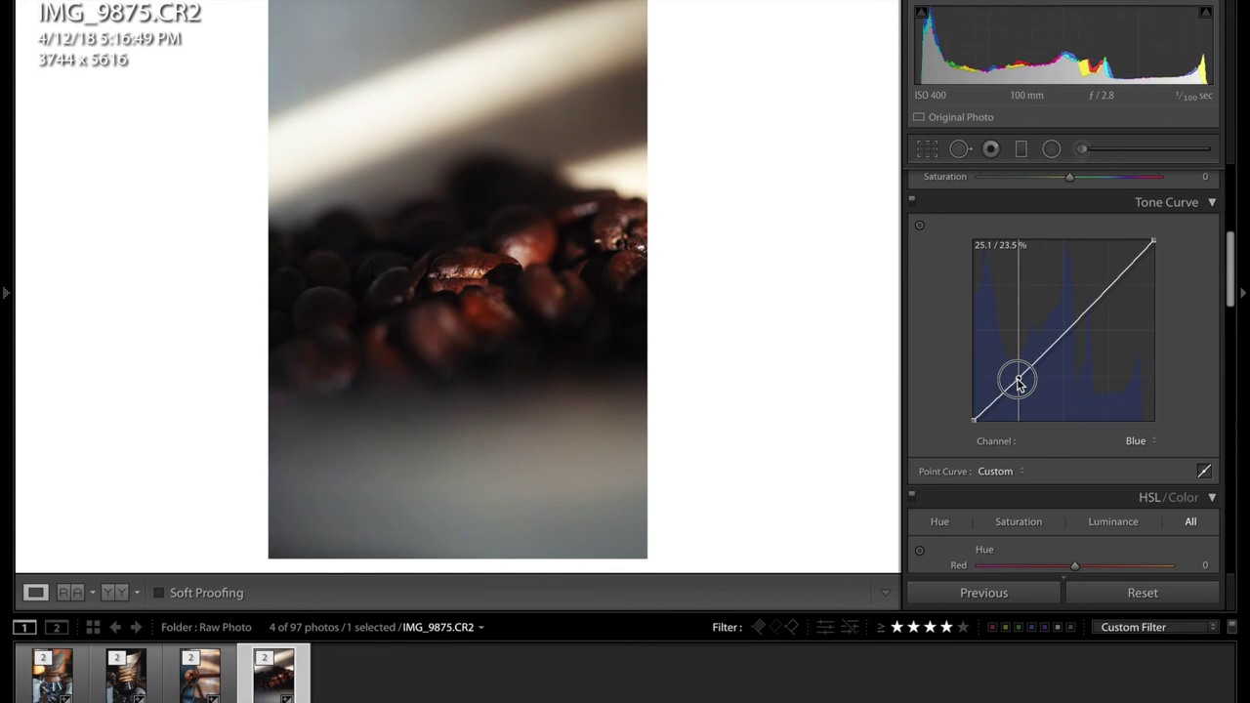
click(1109, 287)
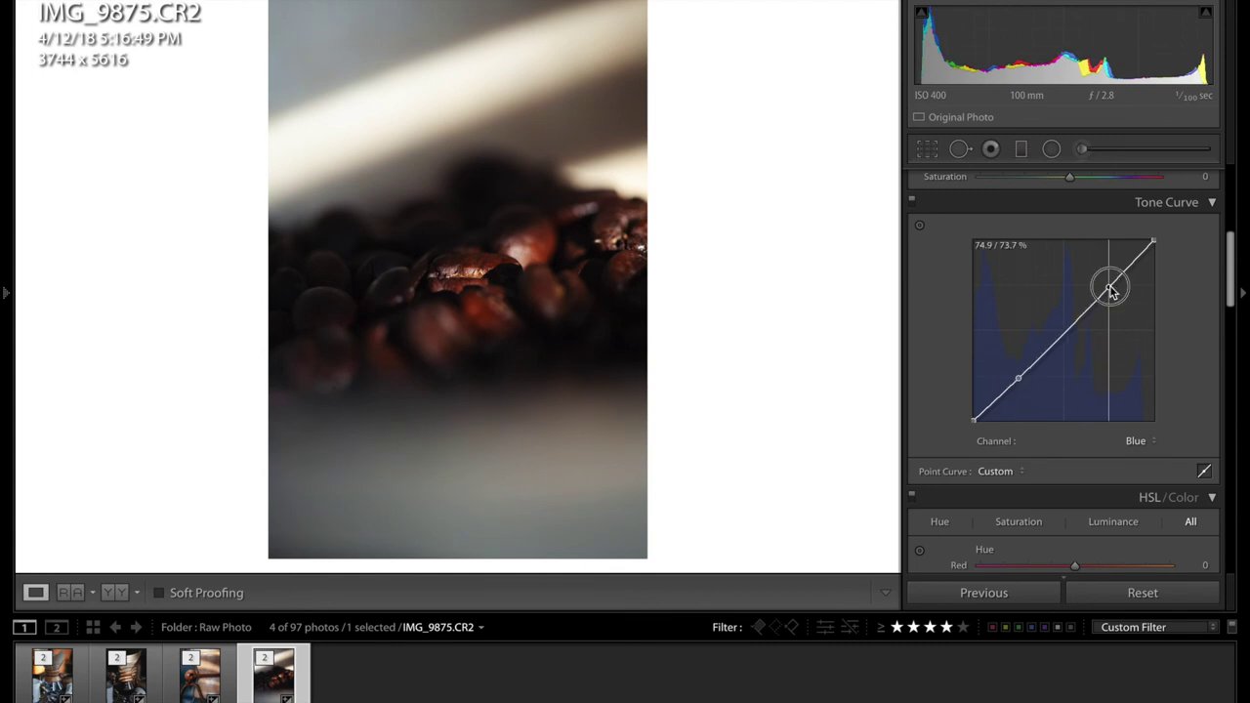
drag(1110, 290, 1108, 289)
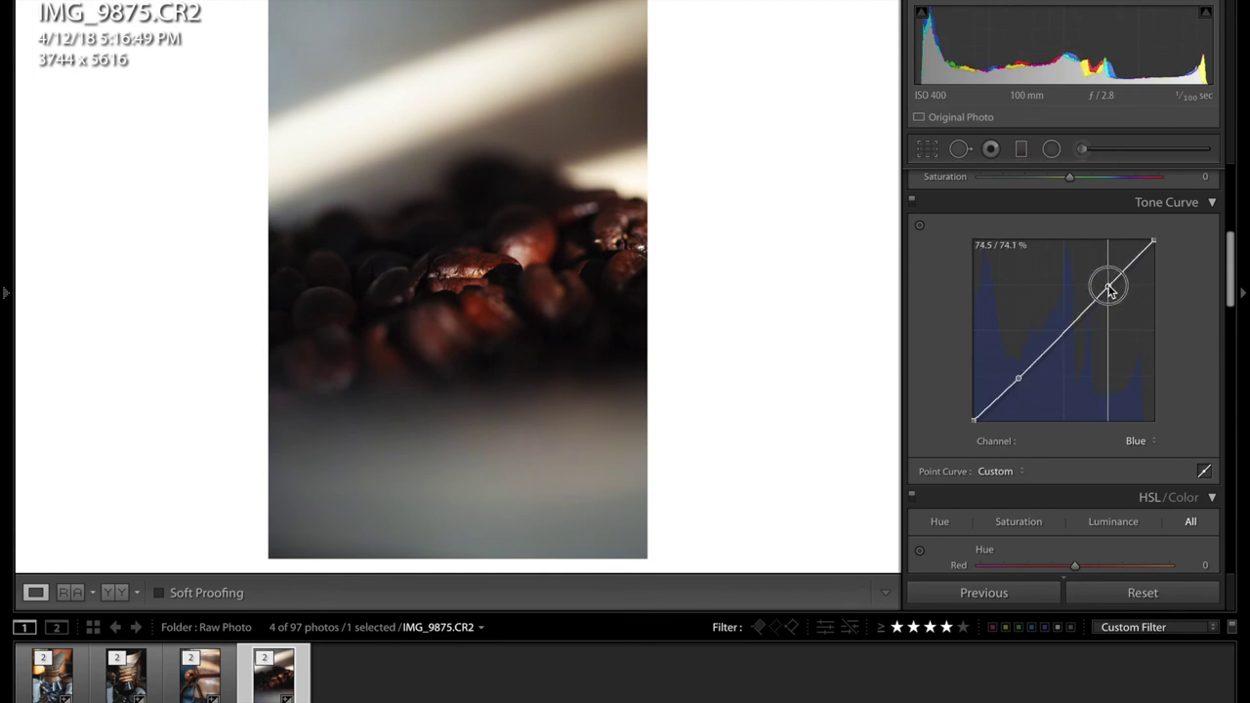
scroll(1119, 363, down, 3)
scroll(1121, 368, up, 1)
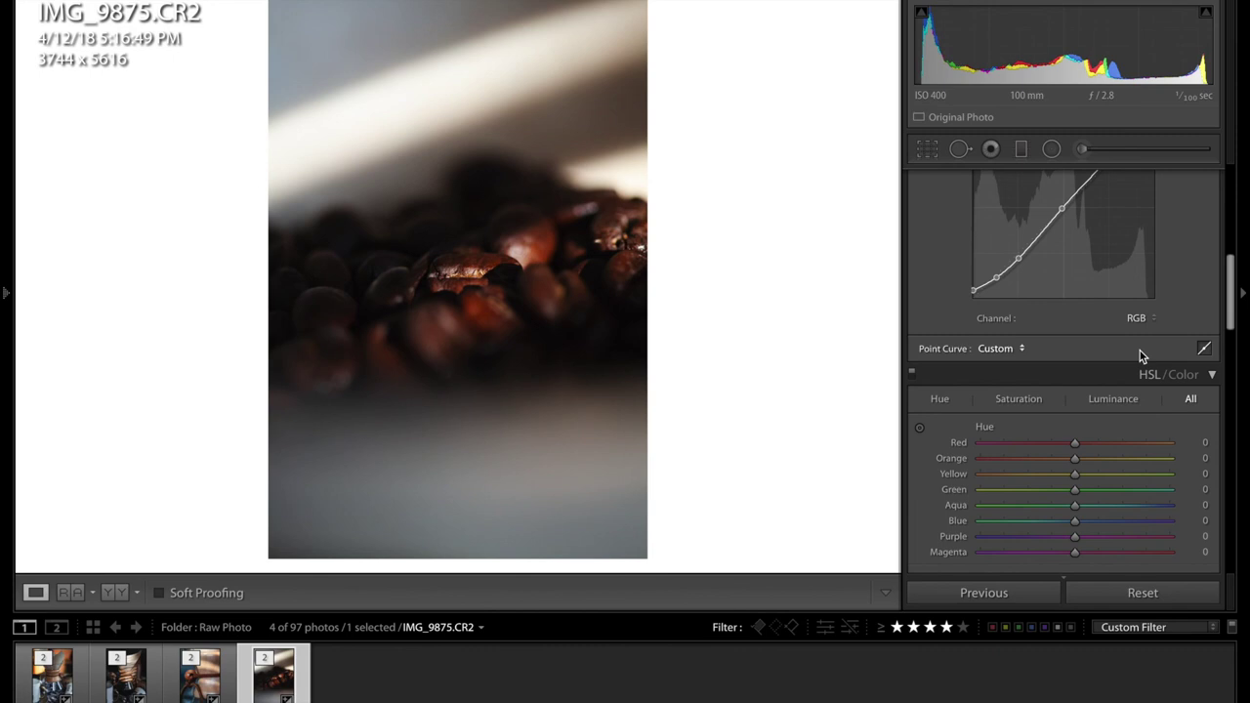
scroll(1106, 394, down, 6)
scroll(1105, 394, up, 12)
scroll(1105, 394, down, 1)
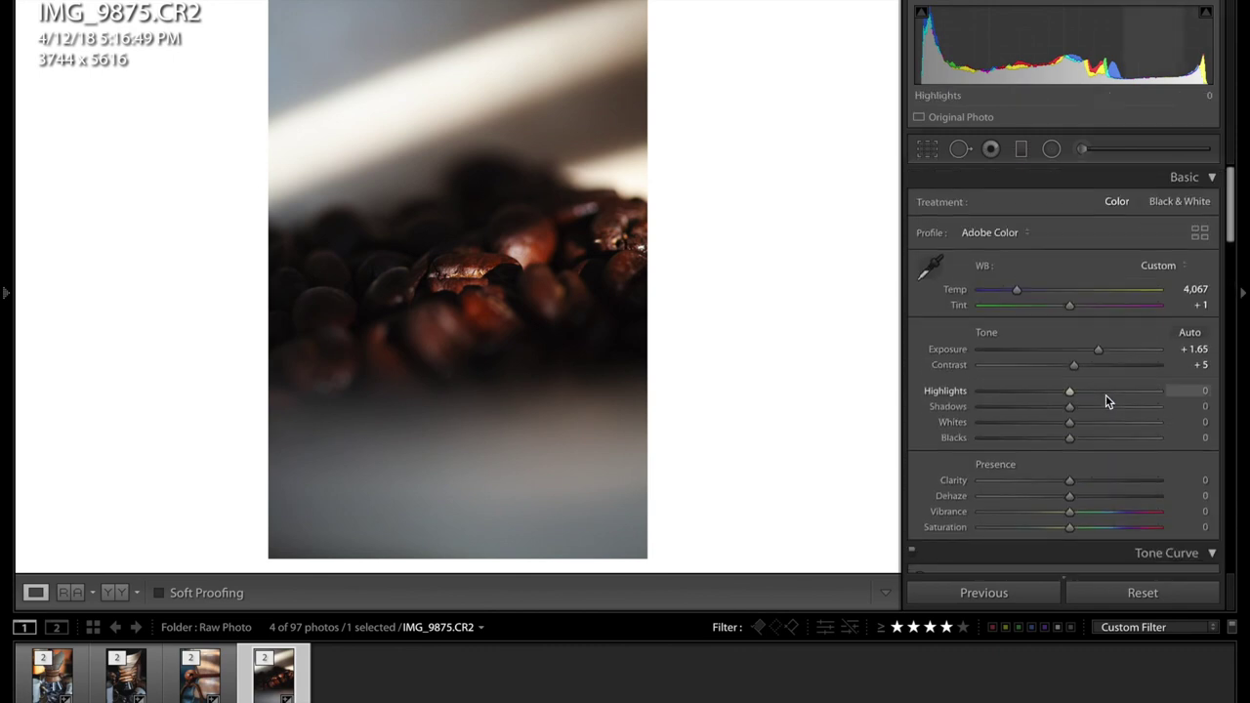
Paint an Exposure effect over the lit coffee beans with the Adjustment Brush and set its amount to 1.10.
click(1082, 148)
click(990, 207)
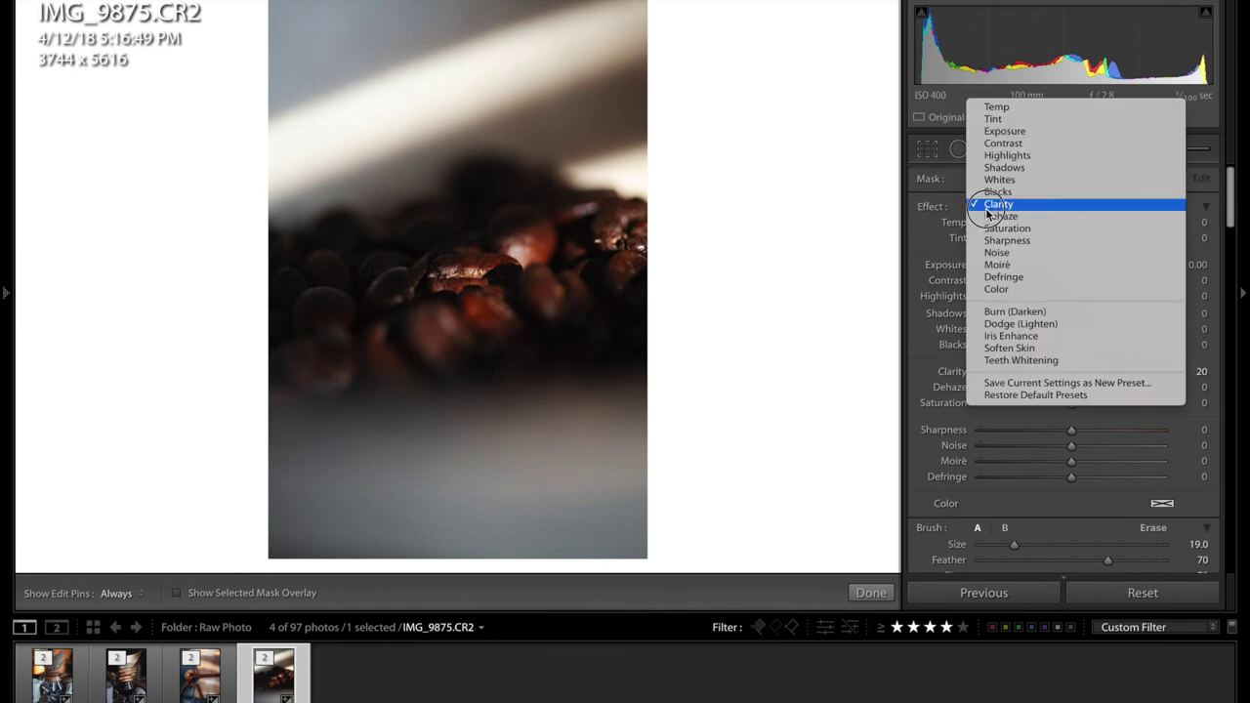
click(1011, 131)
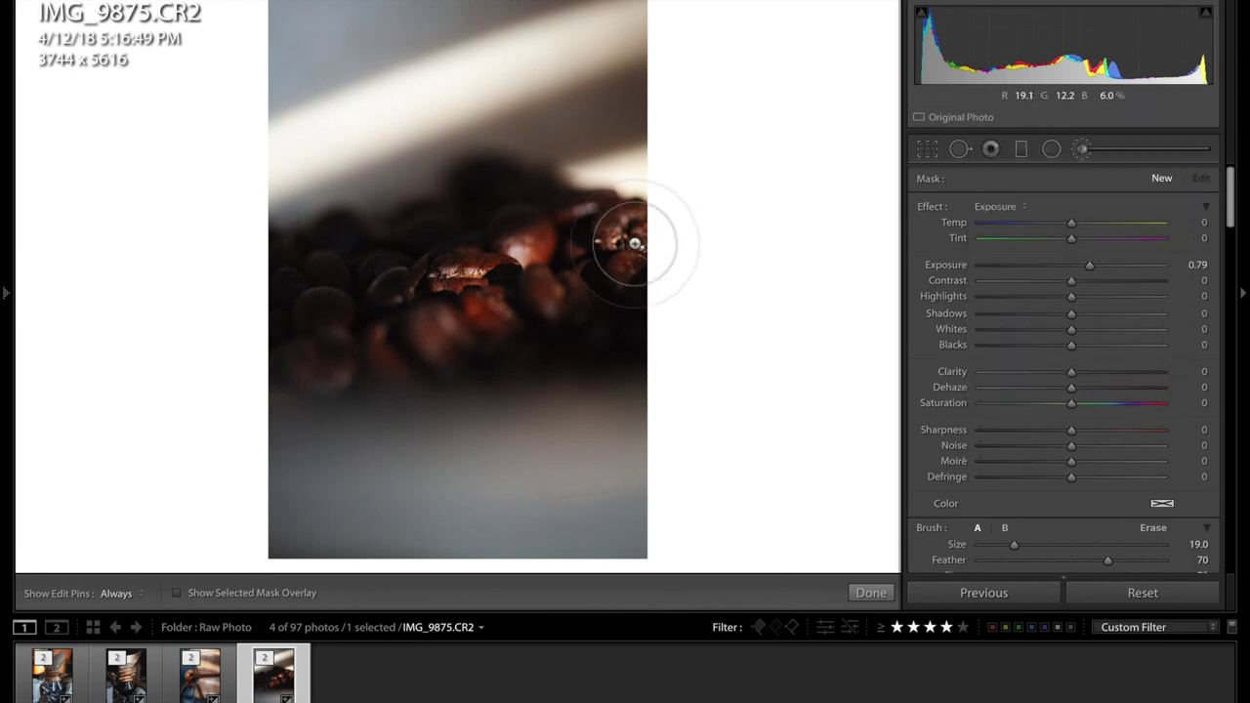
key(h)
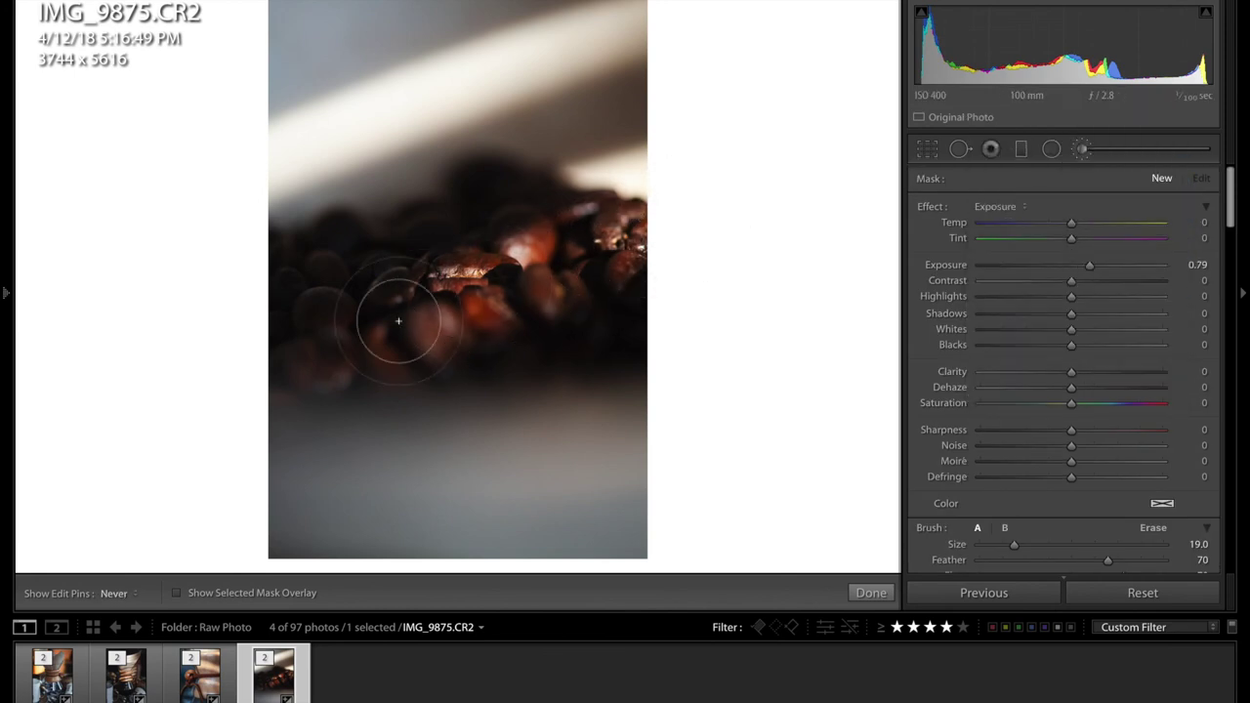
drag(391, 306, 517, 264)
key(h)
key(h)
mouse_move(457, 302)
mouse_down()
mouse_move(504, 284)
mouse_move(409, 311)
mouse_move(538, 254)
mouse_up()
key(h)
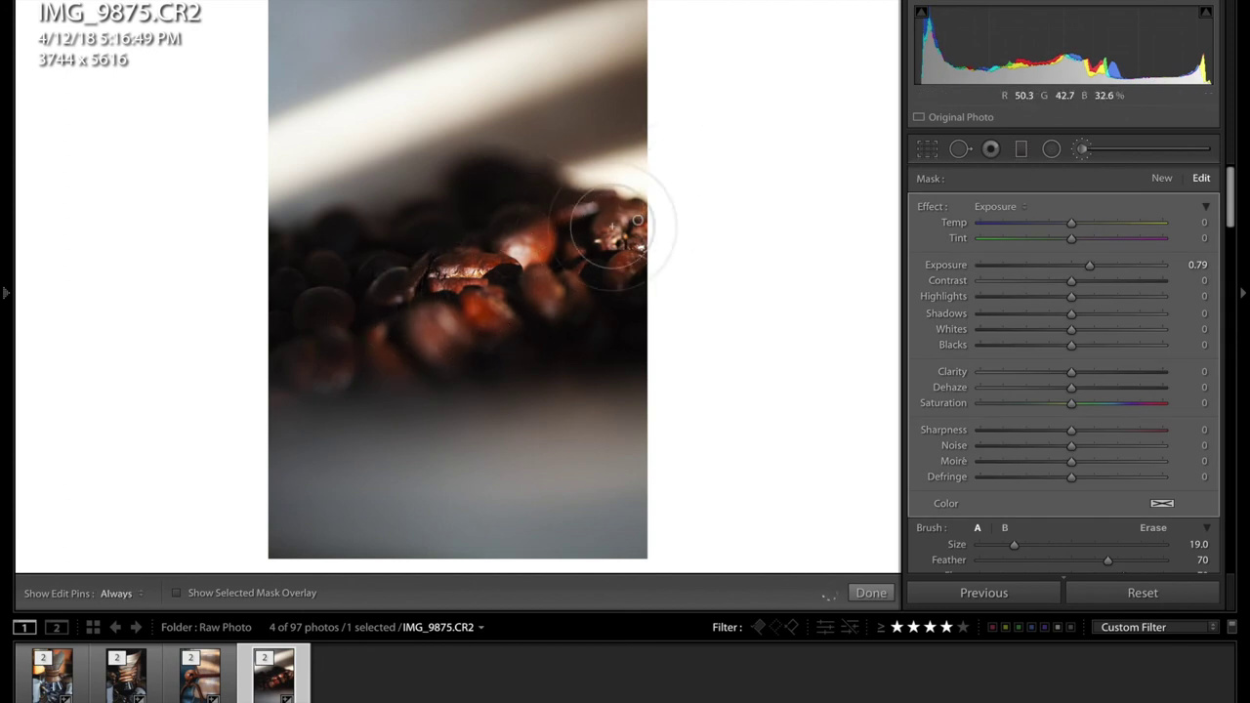
drag(1090, 265, 1096, 269)
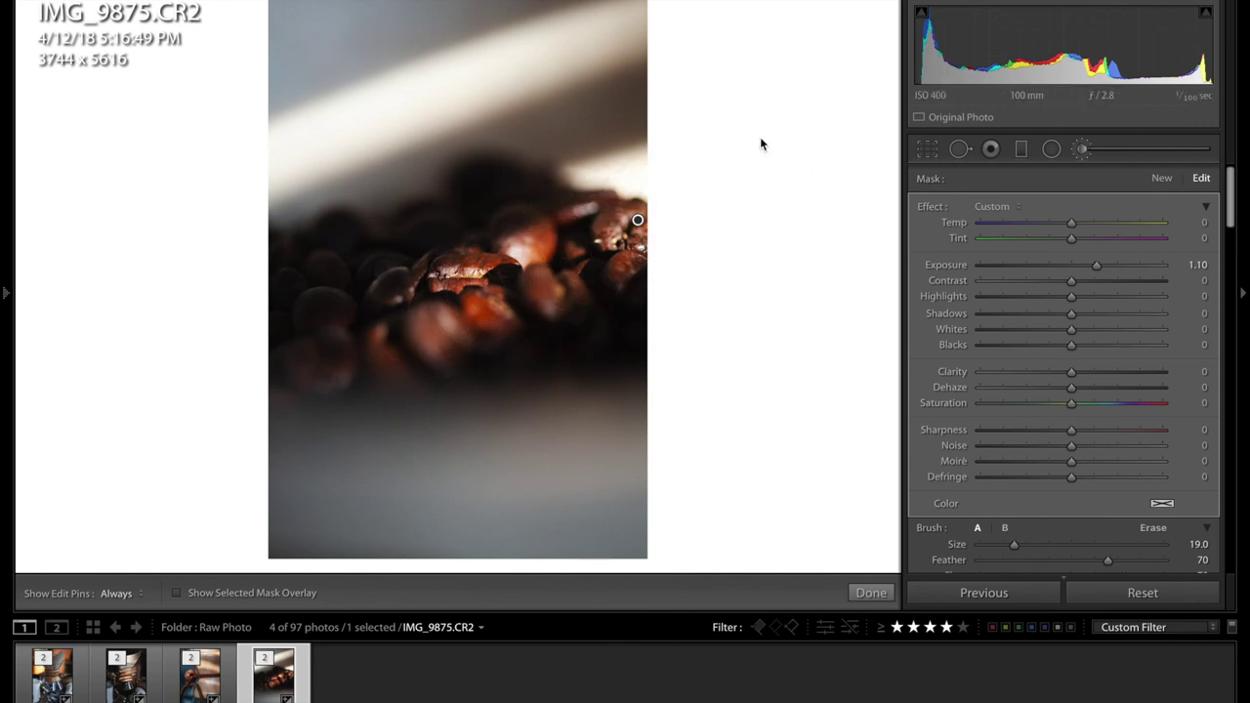
click(1082, 149)
Paint a Clarity effect of 20 over the sharply focused bean in the middle of the photo with the Adjustment Brush.
click(409, 289)
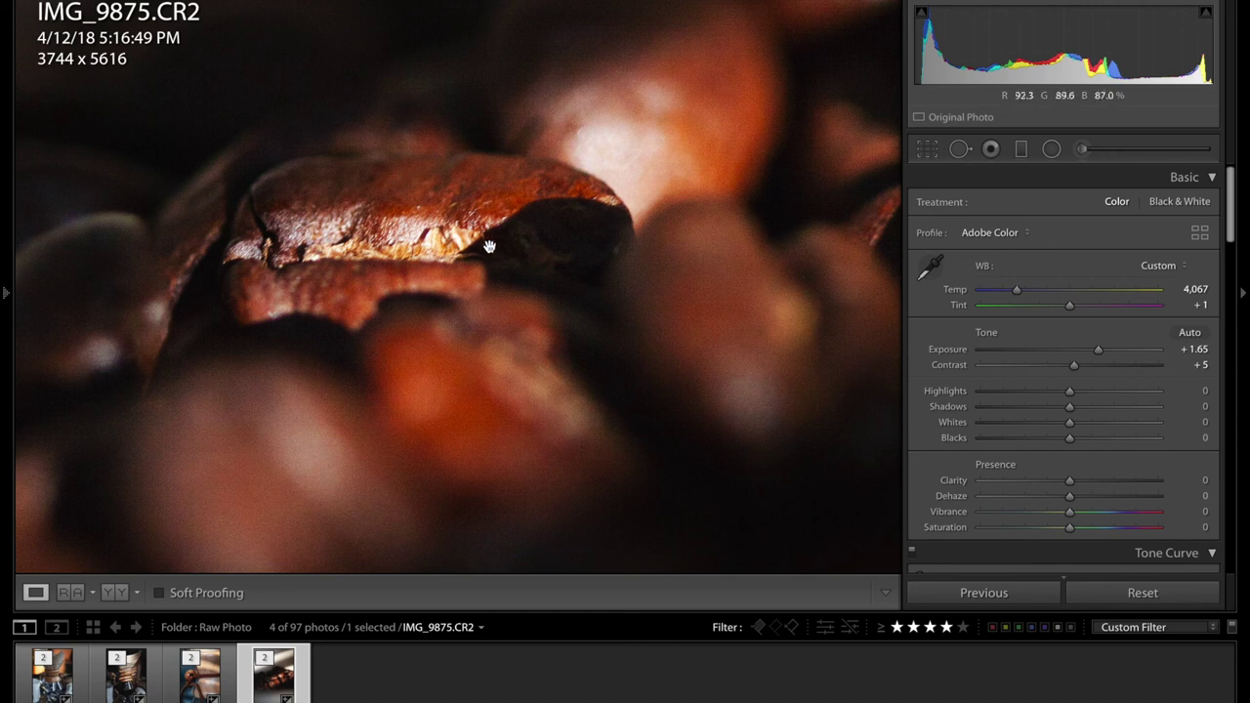
drag(424, 271, 551, 282)
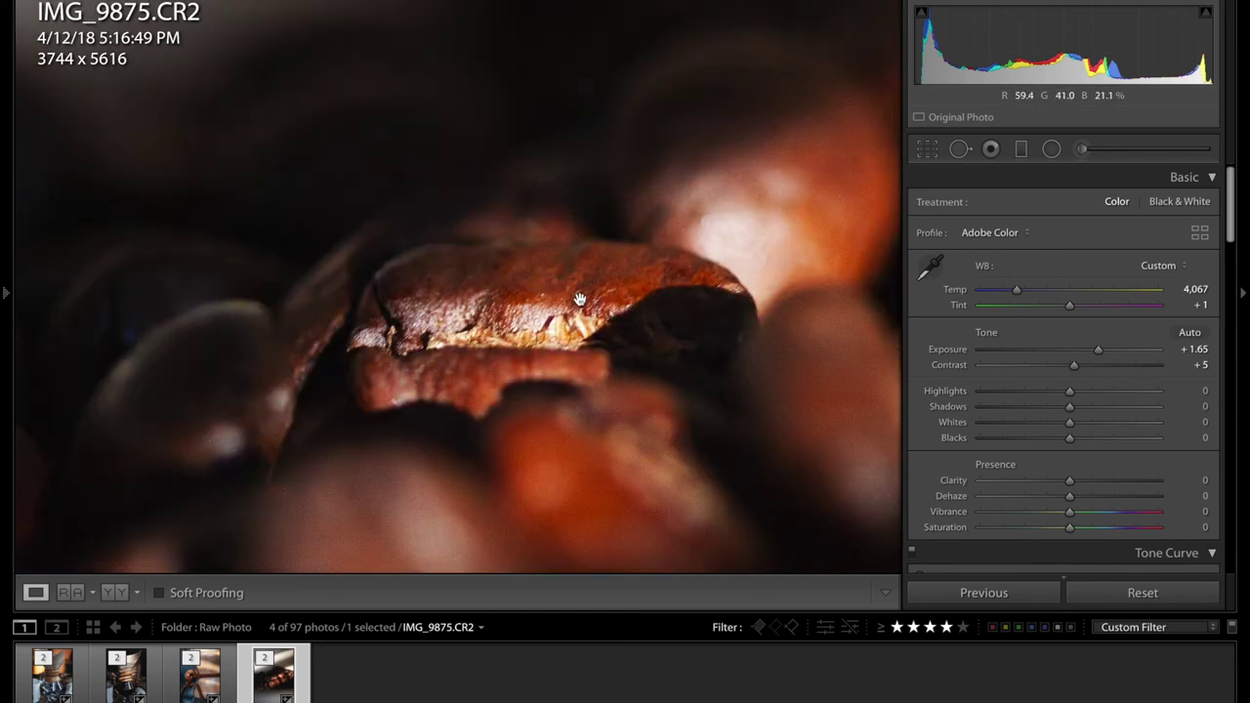
drag(634, 299, 558, 265)
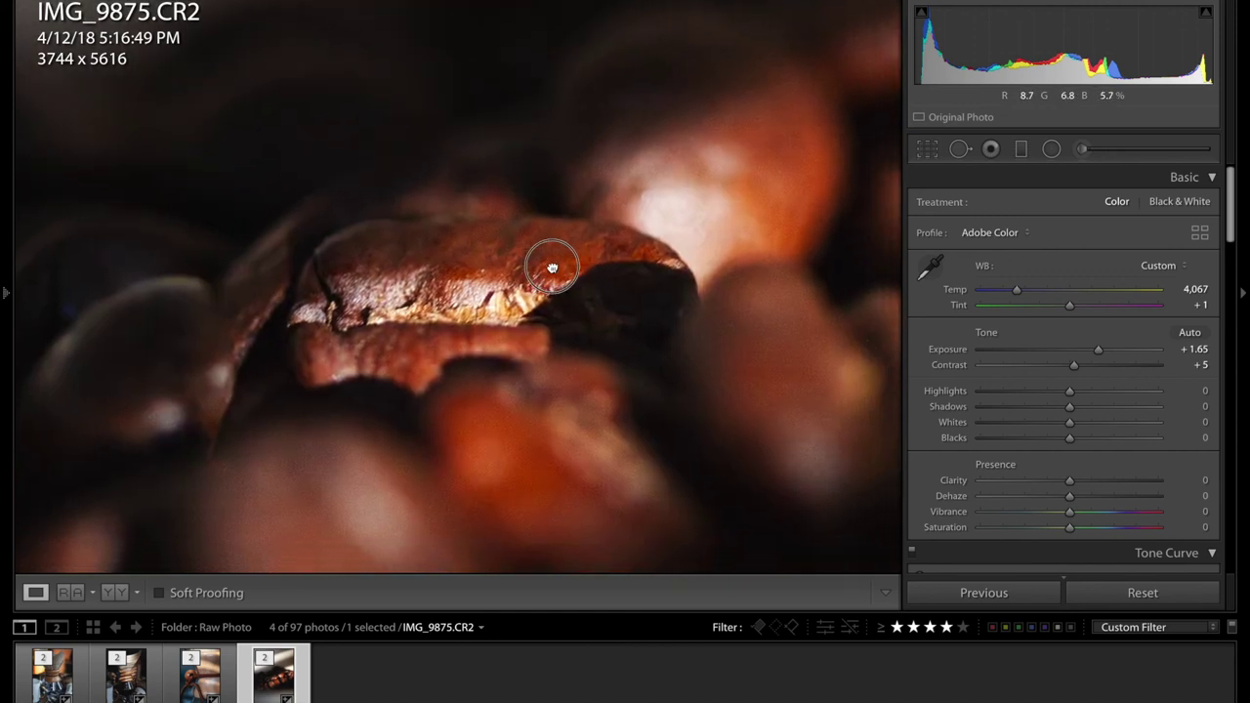
click(558, 265)
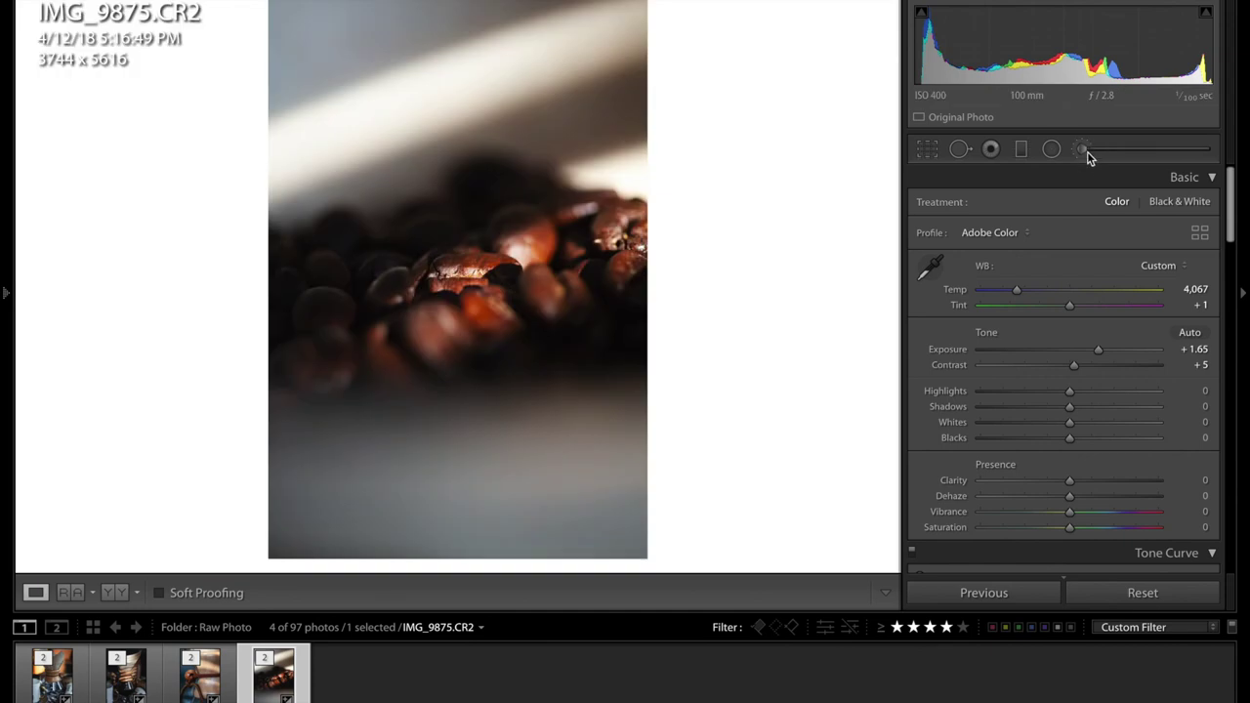
click(1082, 148)
click(1012, 206)
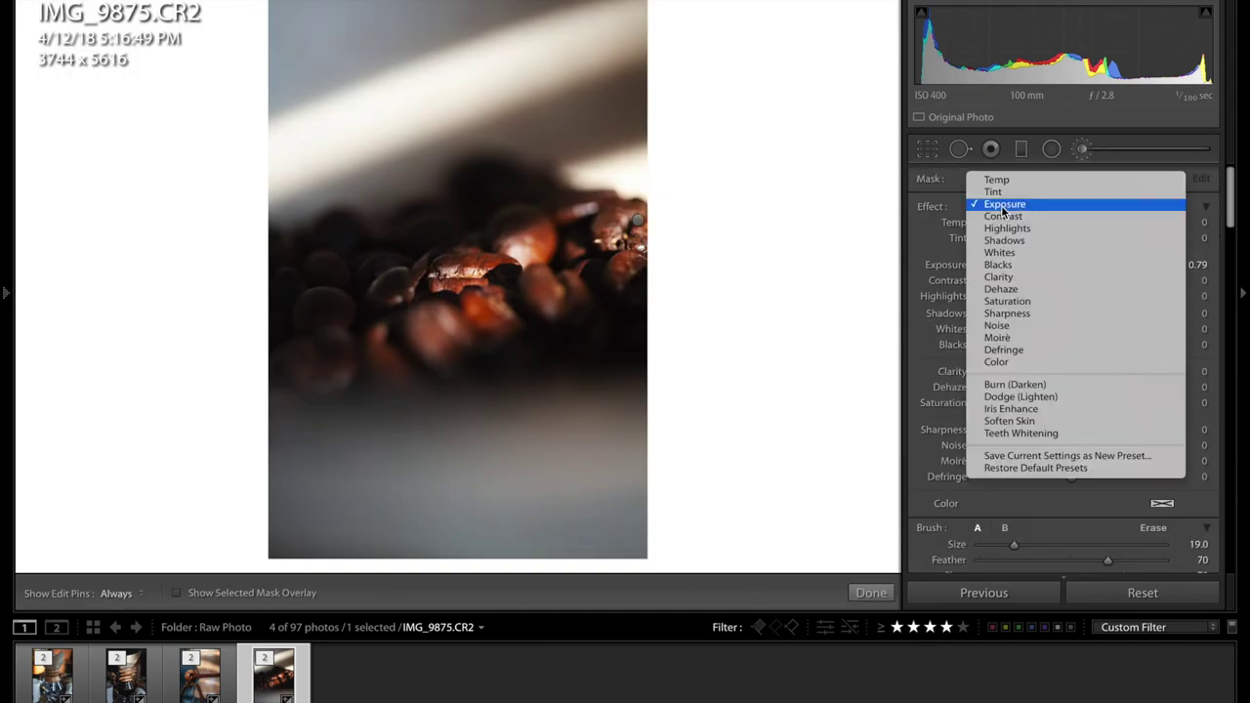
click(1001, 284)
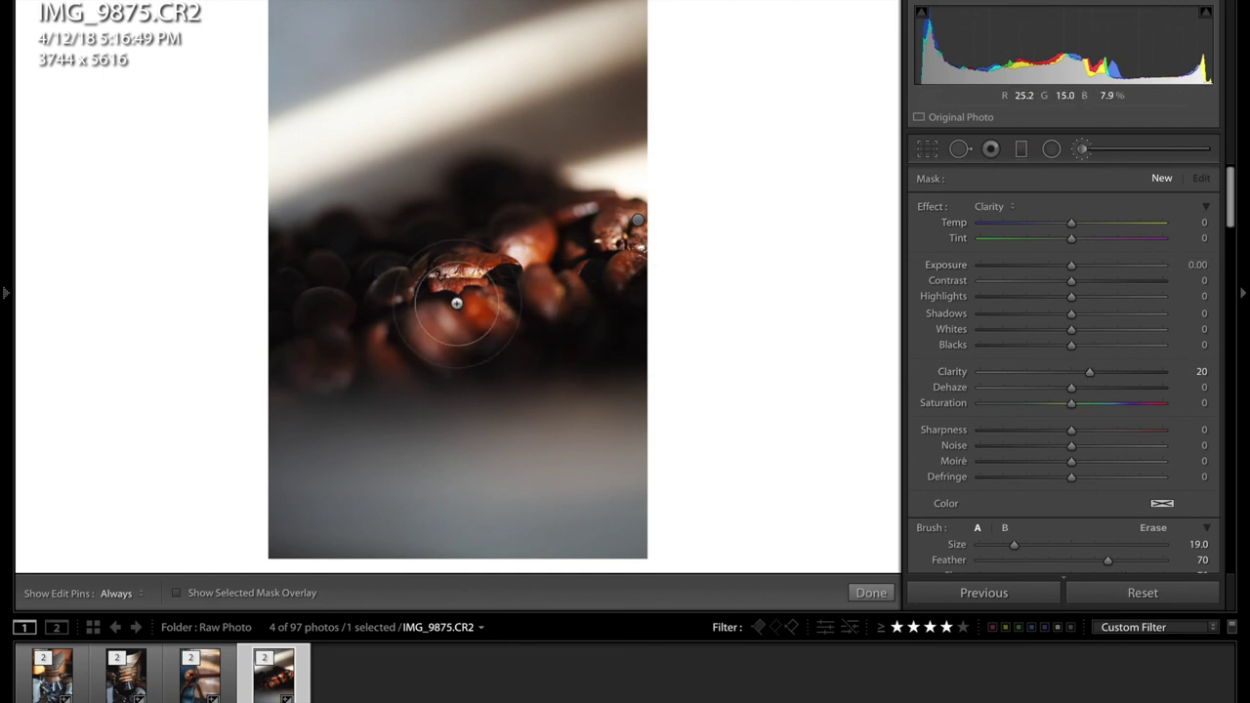
key(h)
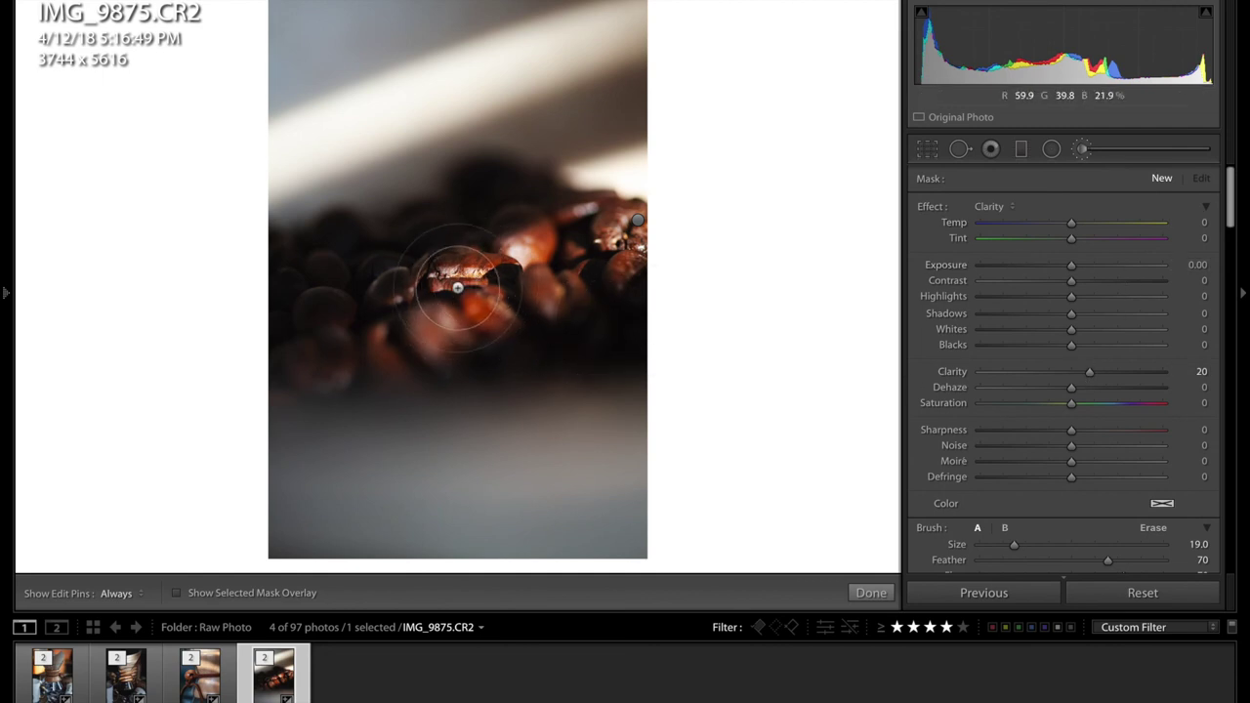
key(h)
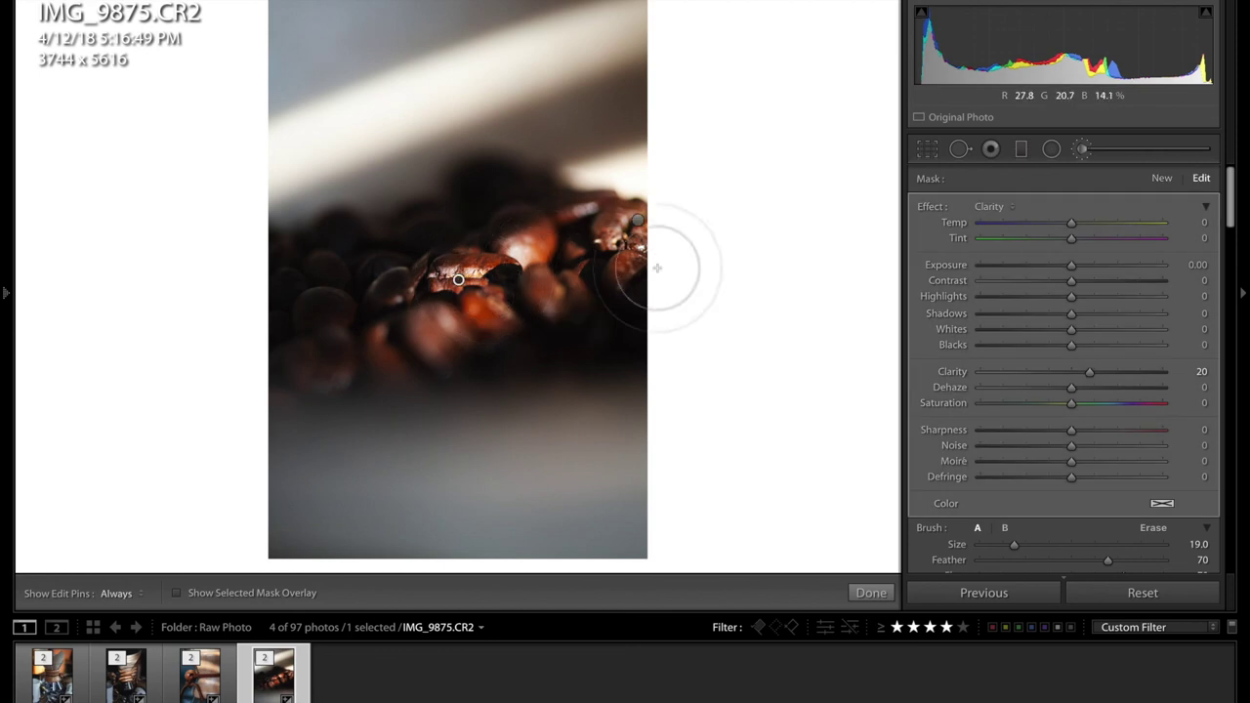
click(1084, 151)
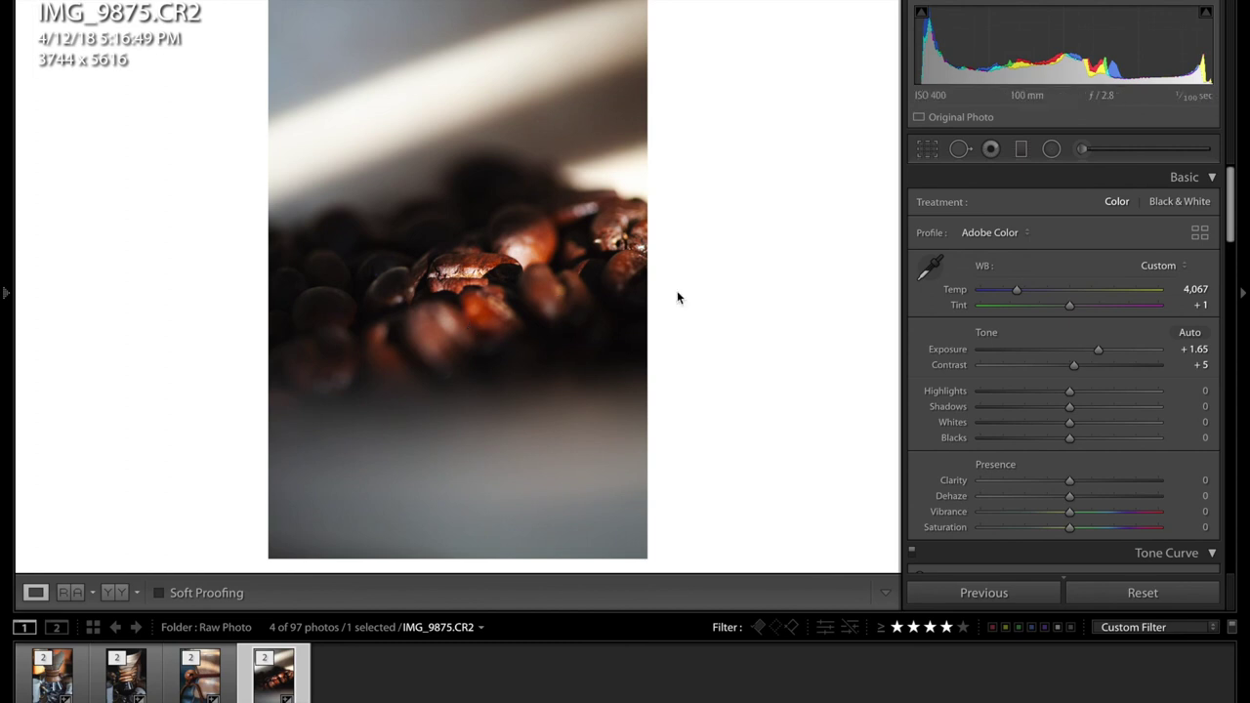
Go back through the previously edited coffee photos to review the set.
key(Left)
key(Left)
key(Left)
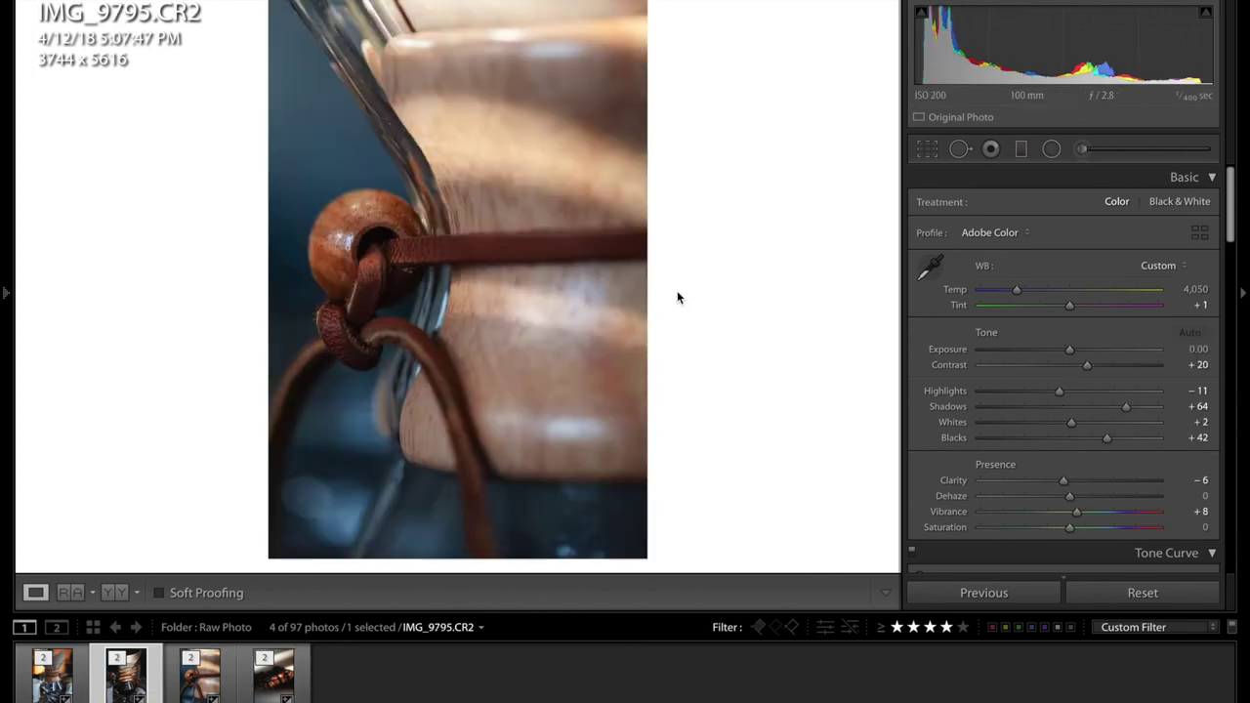